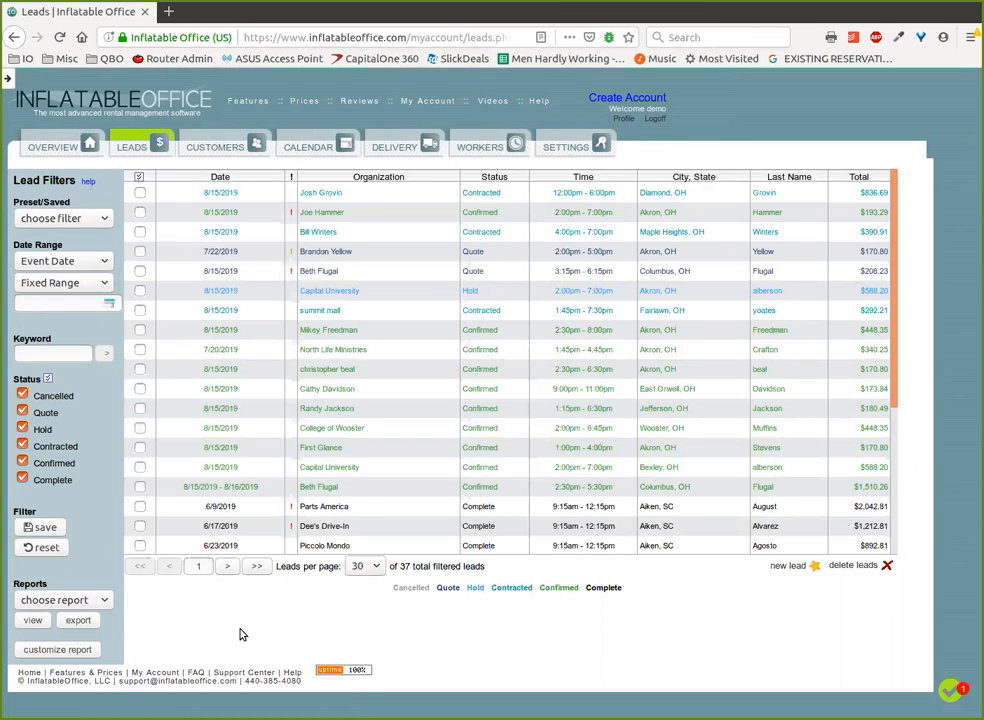
Start a customized leads report and add Lead County as its first report column.
{"action": "left_click", "coordinate": [92, 652]}
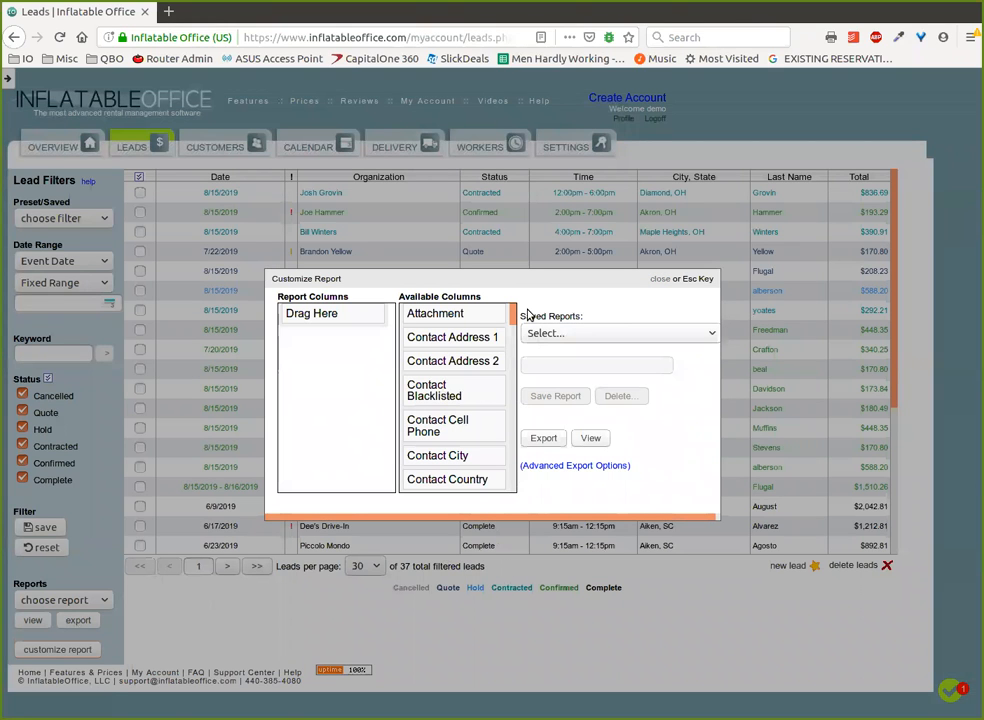
{"action": "left_click_drag", "start_coordinate": [513, 315], "coordinate": [507, 375]}
{"action": "scroll", "coordinate": [474, 444], "scroll_direction": "down", "scroll_amount": 1}
{"action": "left_click_drag", "start_coordinate": [468, 441], "coordinate": [353, 330]}
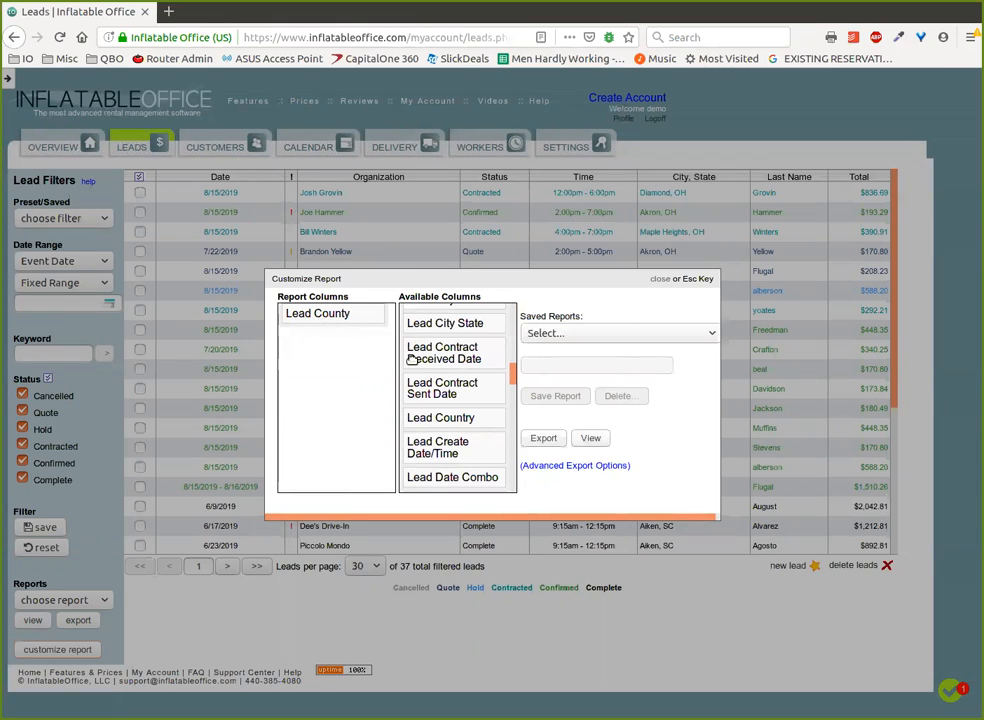
Add the Lead $ Tax and Lead $ Total columns below Lead County in the report.
{"action": "mouse_move", "coordinate": [514, 372]}
{"action": "left_mouse_down"}
{"action": "mouse_move", "coordinate": [514, 390]}
{"action": "mouse_move", "coordinate": [507, 367]}
{"action": "left_mouse_up"}
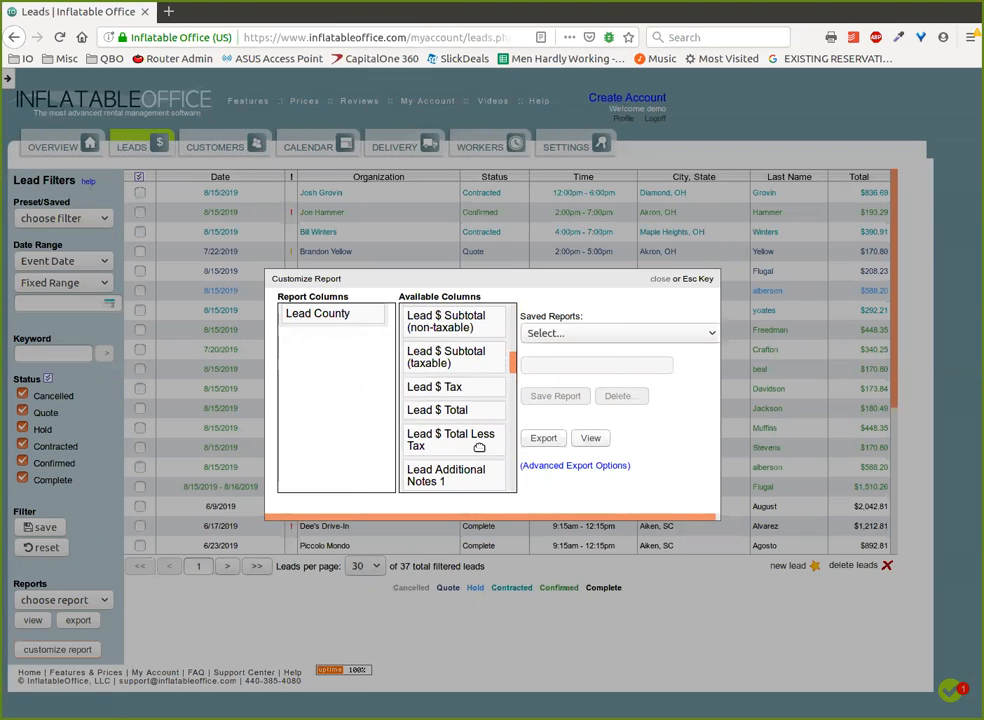
{"action": "left_click_drag", "start_coordinate": [453, 387], "coordinate": [323, 334]}
{"action": "scroll", "coordinate": [452, 410], "scroll_direction": "down", "scroll_amount": 1}
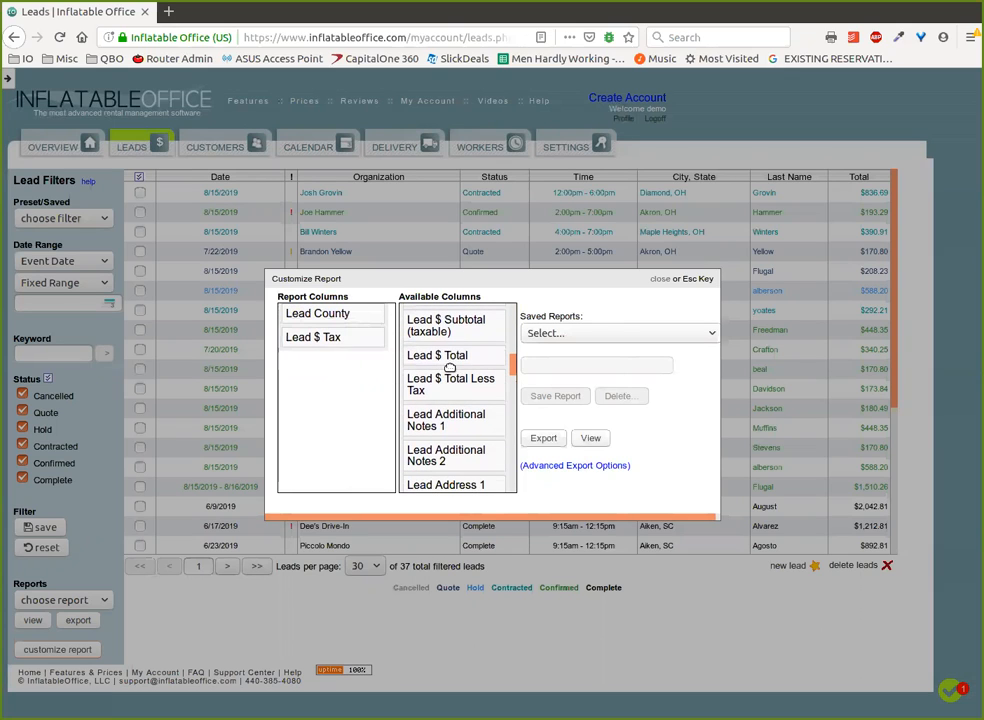
{"action": "left_click_drag", "start_coordinate": [459, 356], "coordinate": [330, 363]}
Insert the Lead $ Subtotal (taxable) column between Lead County and Lead $ Tax.
{"action": "scroll", "coordinate": [458, 427], "scroll_direction": "up", "scroll_amount": 3}
{"action": "scroll", "coordinate": [452, 430], "scroll_direction": "down", "scroll_amount": 4}
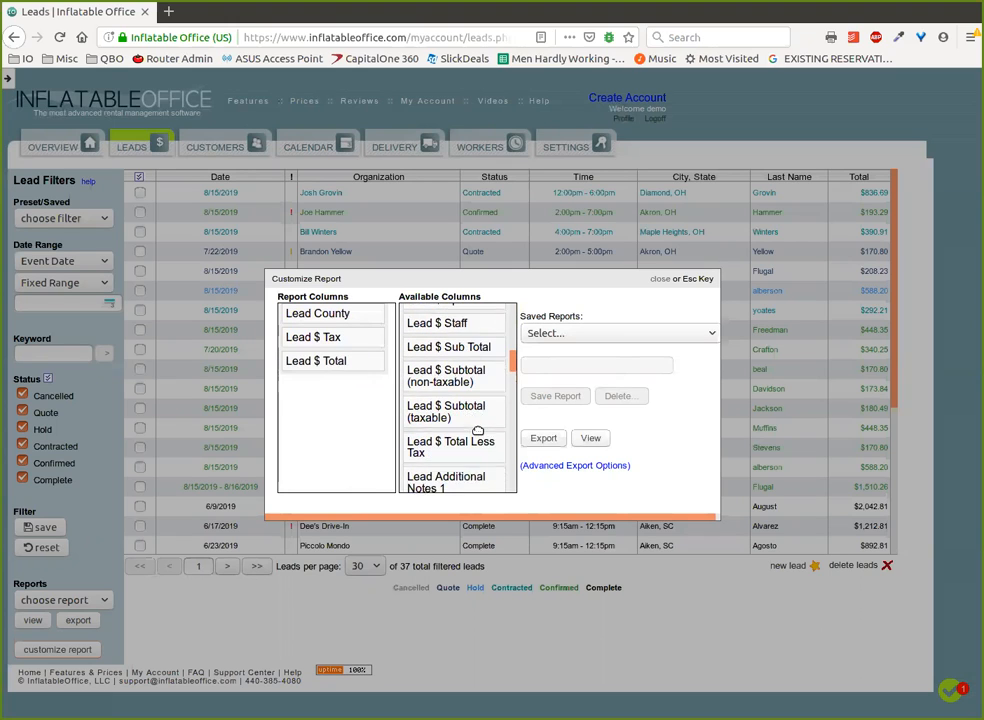
{"action": "left_click_drag", "start_coordinate": [474, 331], "coordinate": [350, 341]}
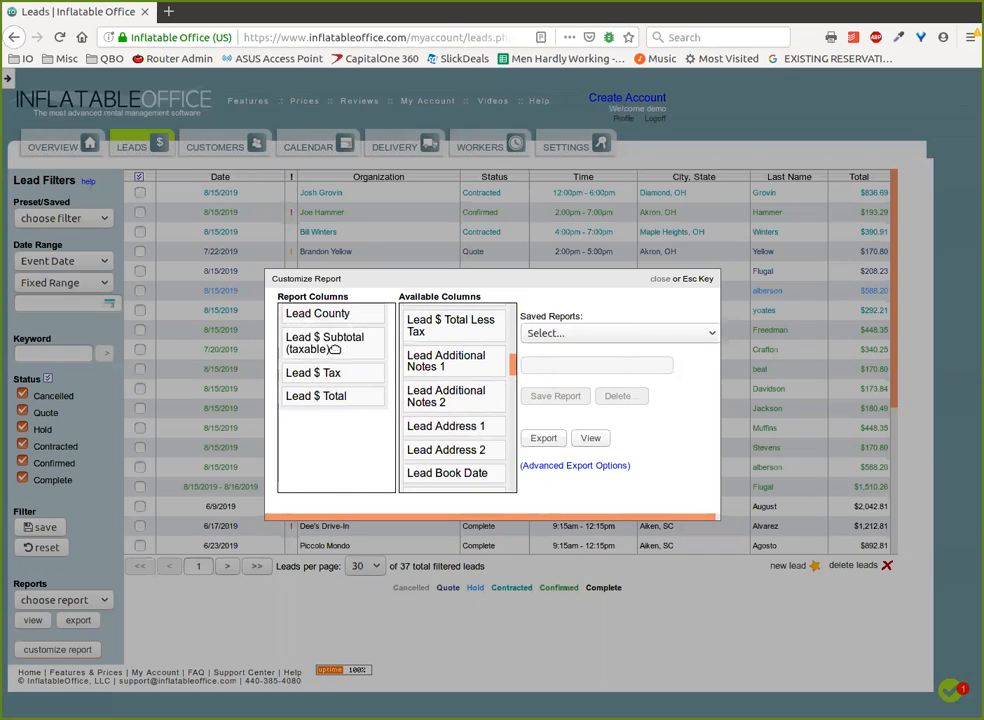
Insert the Lead Tax Rate column directly below Lead County in the report columns.
{"action": "scroll", "coordinate": [468, 421], "scroll_direction": "down", "scroll_amount": 1}
{"action": "scroll", "coordinate": [468, 421], "scroll_direction": "down", "scroll_amount": 10}
{"action": "scroll", "coordinate": [463, 408], "scroll_direction": "down", "scroll_amount": 10}
{"action": "scroll", "coordinate": [458, 404], "scroll_direction": "down", "scroll_amount": 4}
{"action": "left_click_drag", "start_coordinate": [403, 381], "coordinate": [351, 337]}
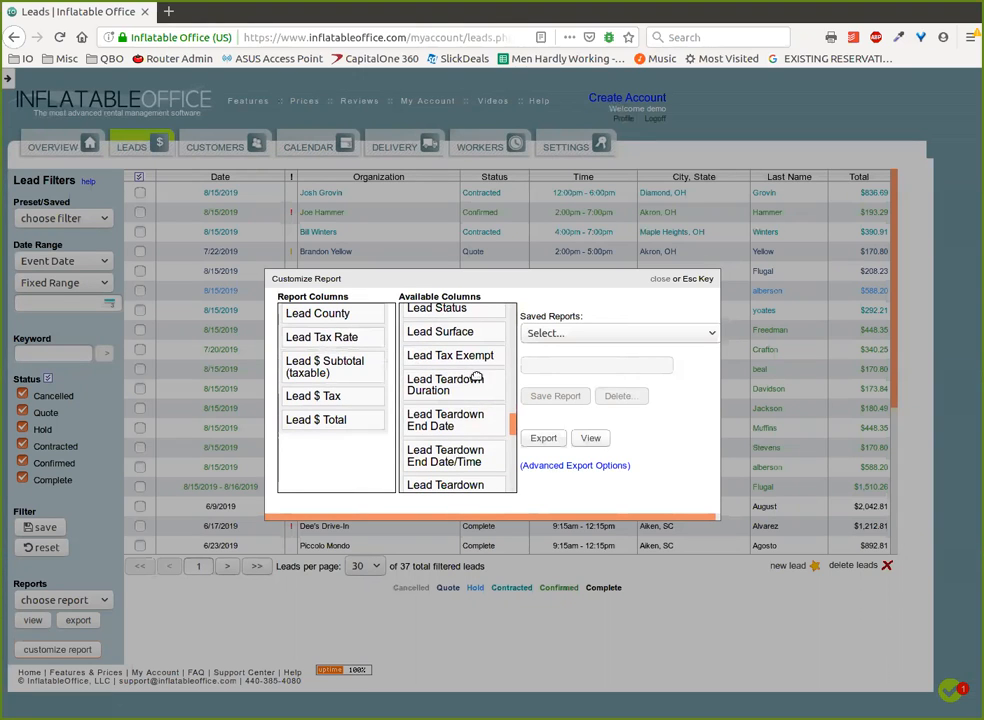
{"action": "left_click_drag", "start_coordinate": [461, 356], "coordinate": [470, 390]}
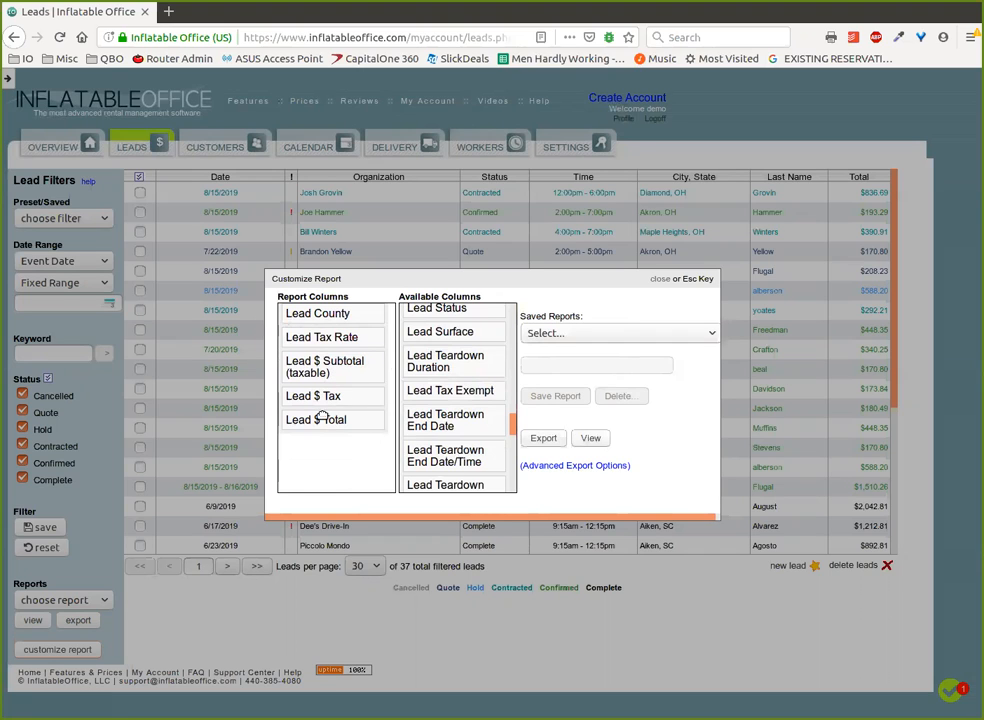
Show the advanced export options and set both grouping and sorting of the report to Lead County.
{"action": "left_click", "coordinate": [620, 465]}
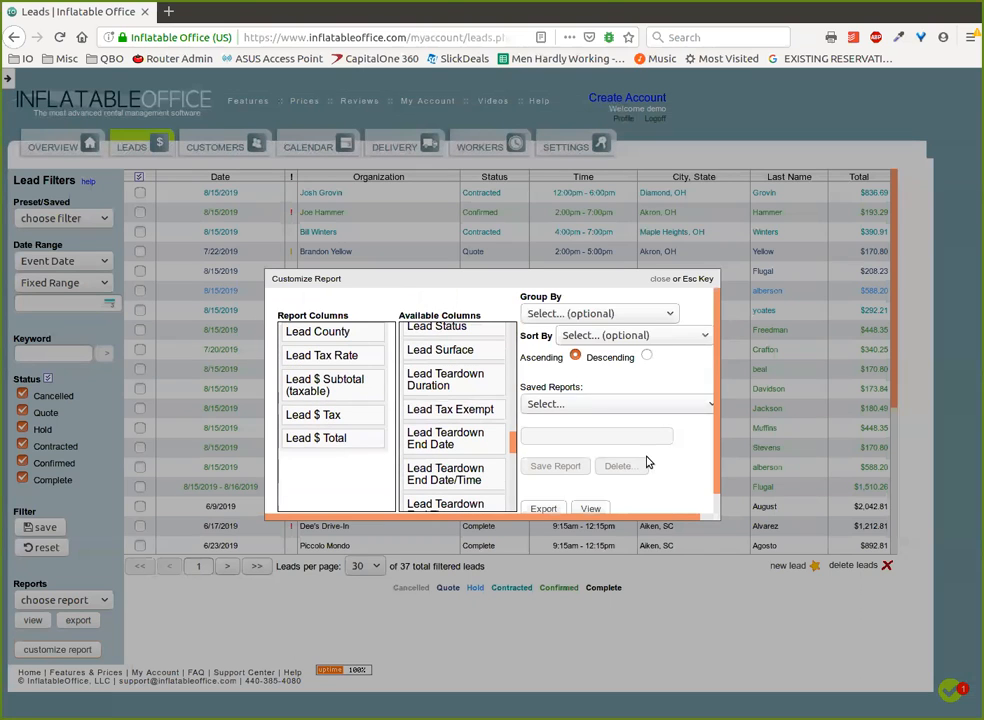
{"action": "left_click", "coordinate": [591, 315]}
{"action": "left_click_drag", "start_coordinate": [676, 376], "coordinate": [688, 480]}
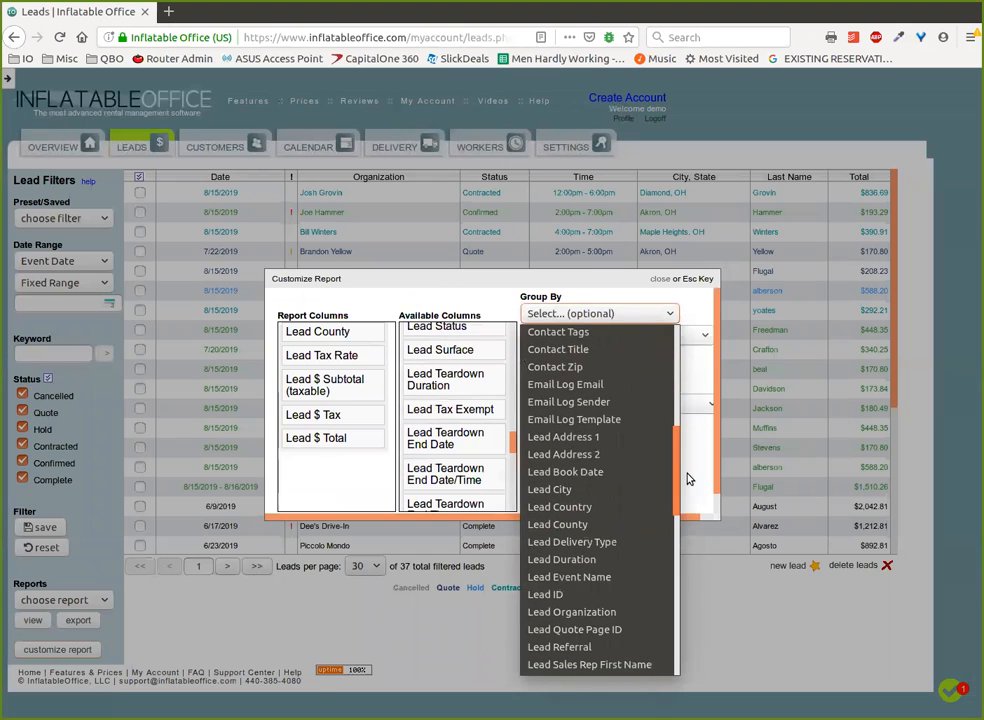
{"action": "left_click", "coordinate": [593, 527]}
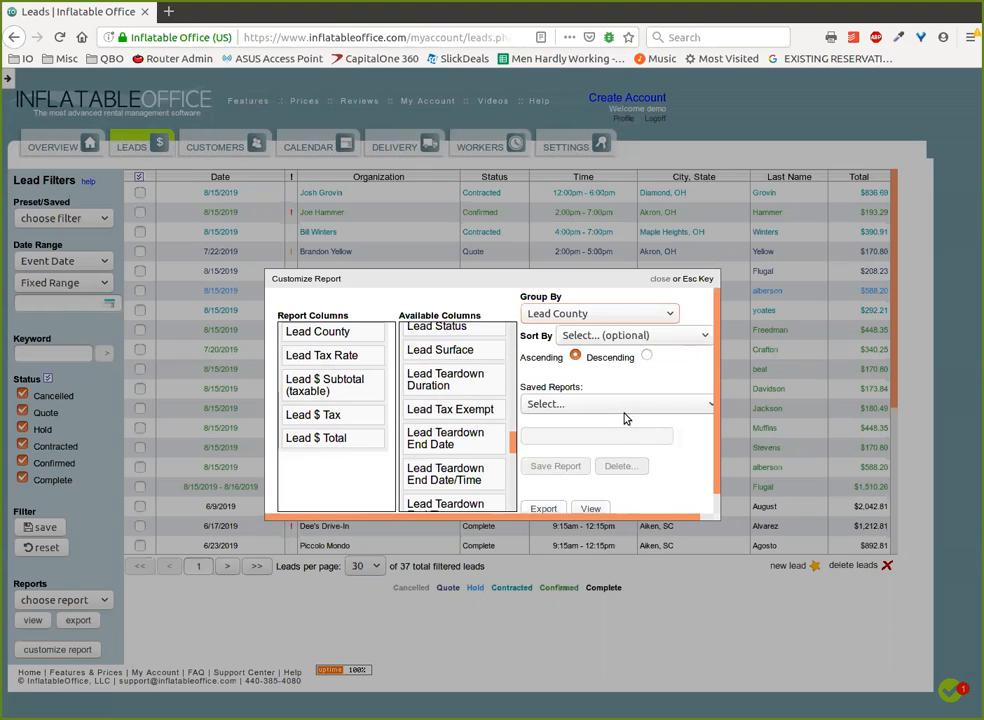
{"action": "left_click", "coordinate": [614, 338]}
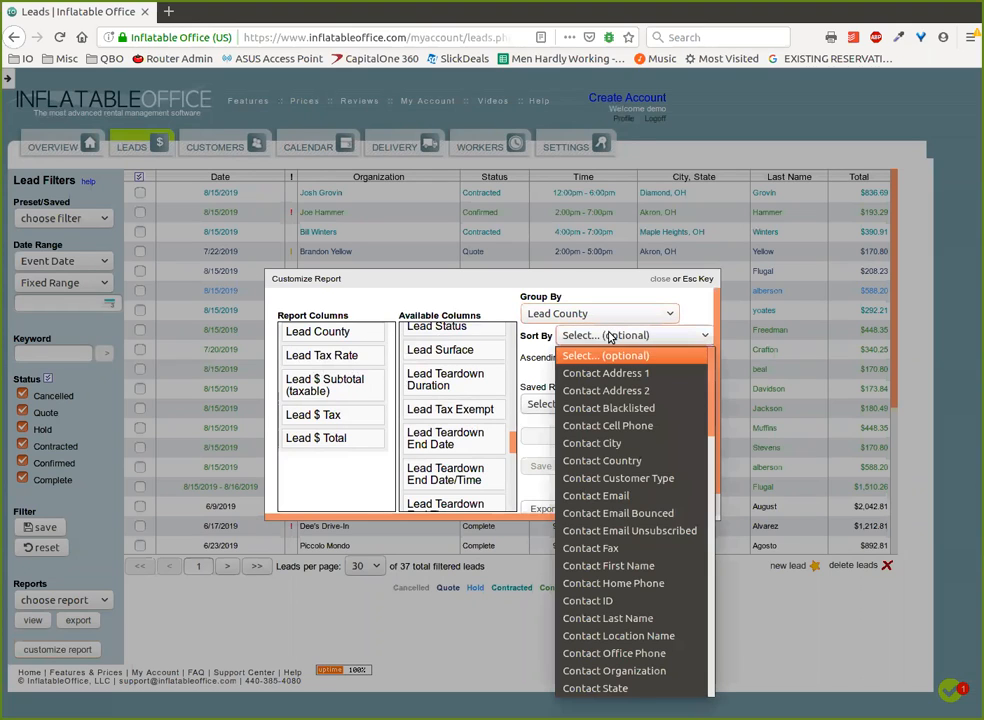
{"action": "scroll", "coordinate": [594, 520], "scroll_direction": "down", "scroll_amount": 5}
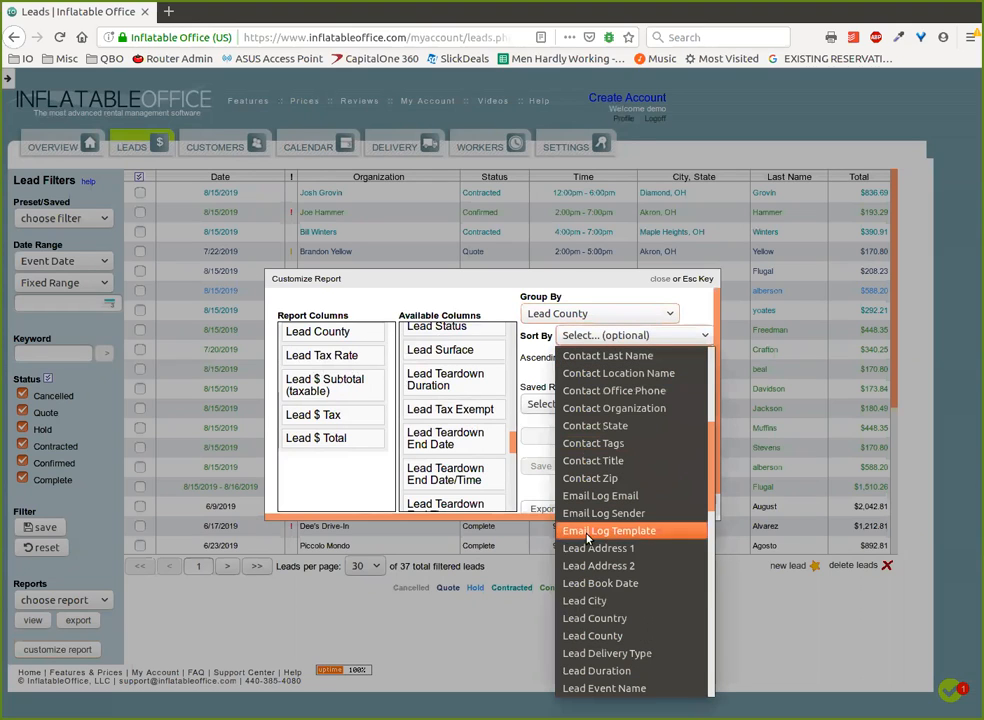
{"action": "left_click", "coordinate": [620, 637]}
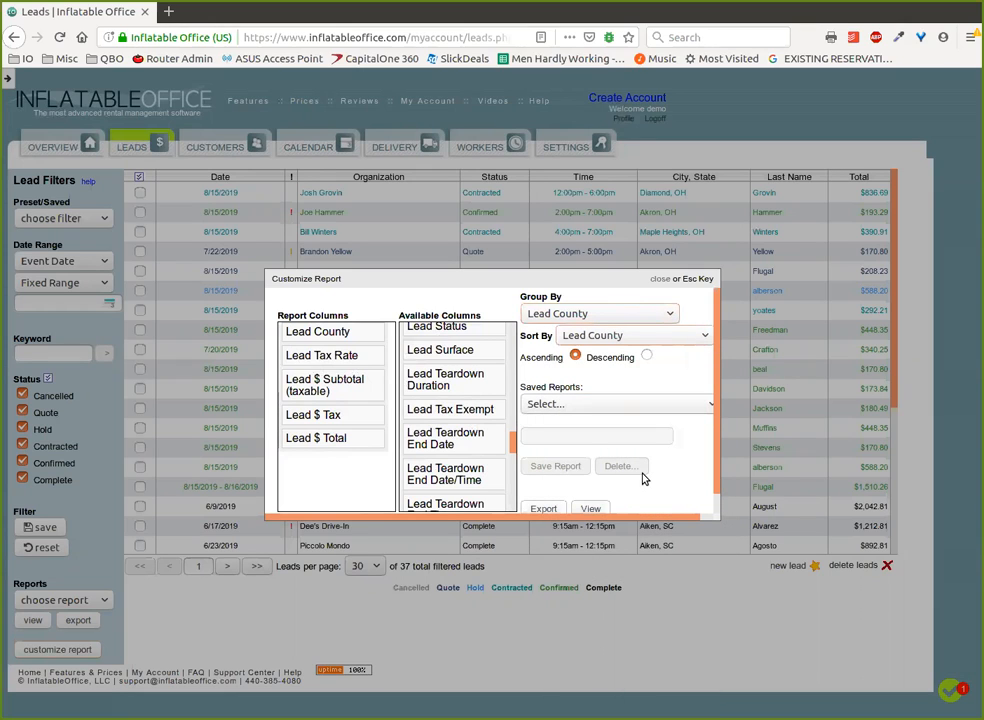
Save the column setup as a new report named Tax Example 2.
{"action": "left_click", "coordinate": [612, 403]}
{"action": "scroll", "coordinate": [632, 192], "scroll_direction": "up", "scroll_amount": 1}
{"action": "left_click", "coordinate": [593, 96]}
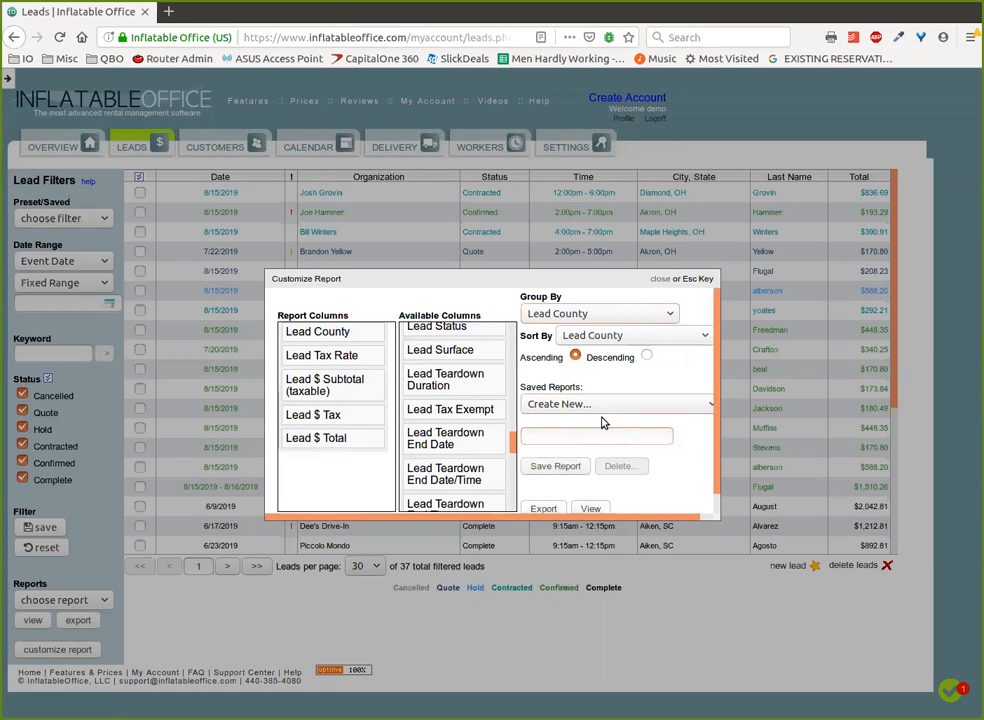
{"action": "type", "text": "Ta"}
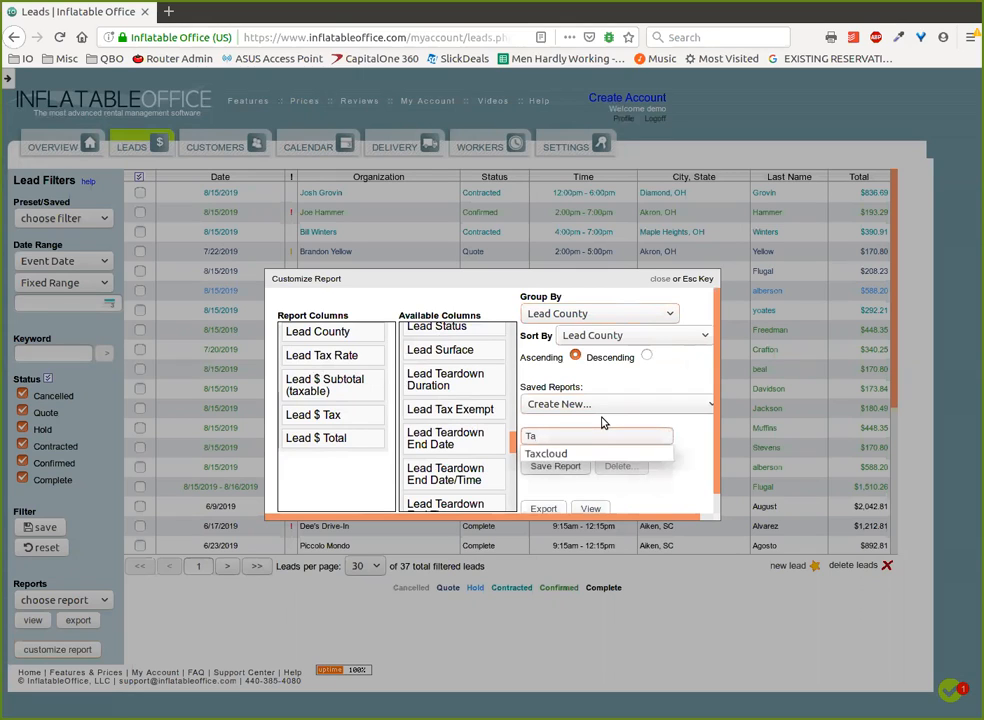
{"action": "type", "text": "x Example 2"}
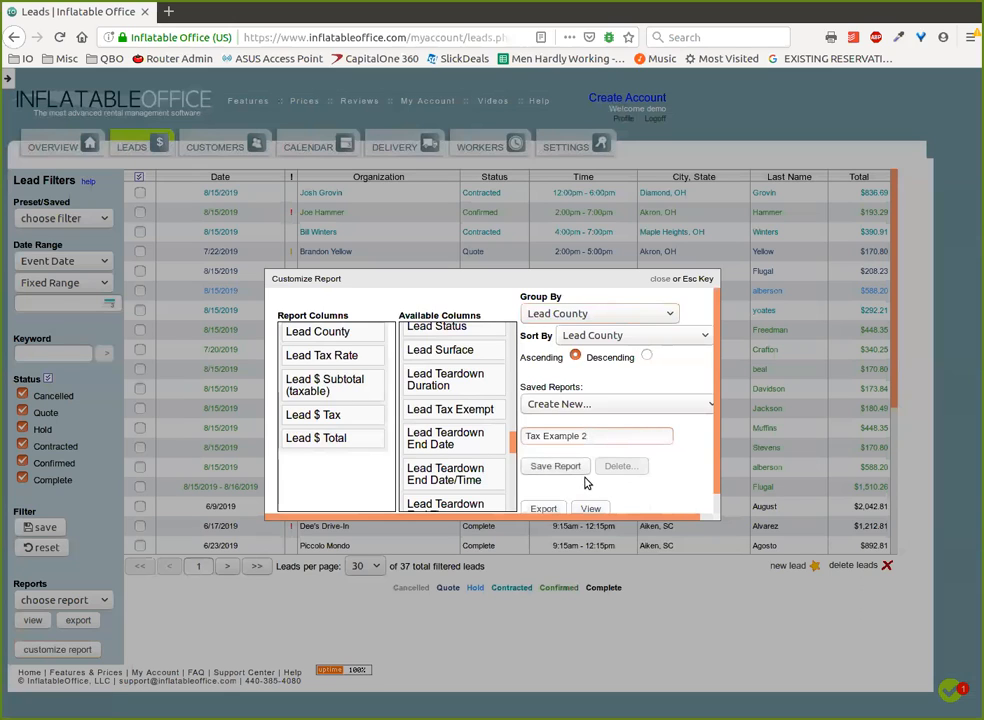
{"action": "scroll", "coordinate": [643, 461], "scroll_direction": "down", "scroll_amount": 1}
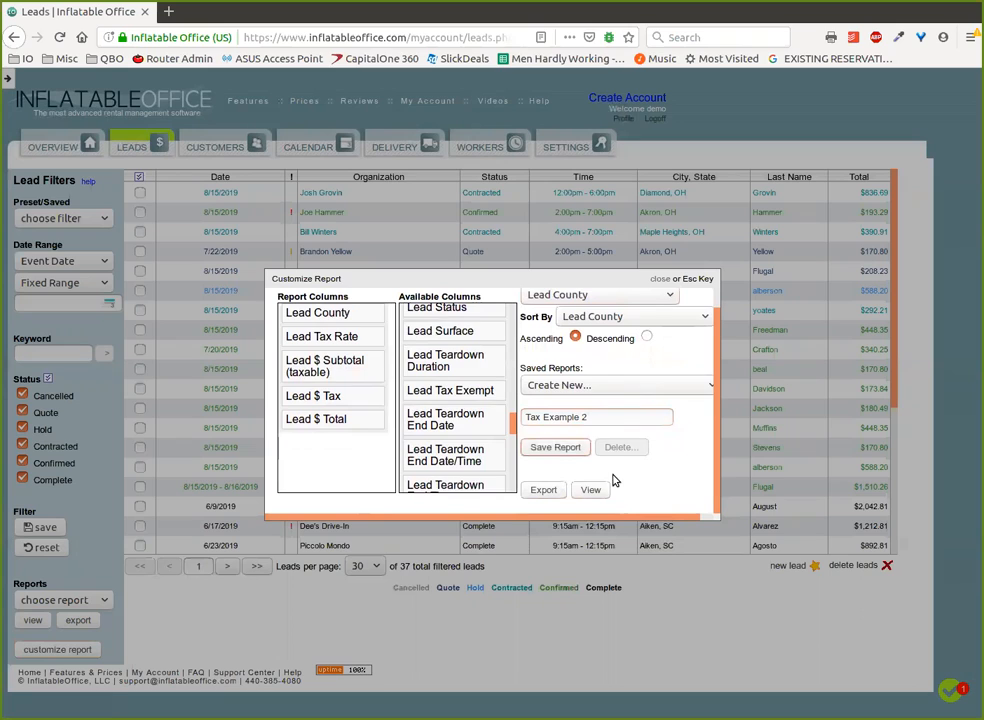
{"action": "left_click", "coordinate": [557, 448]}
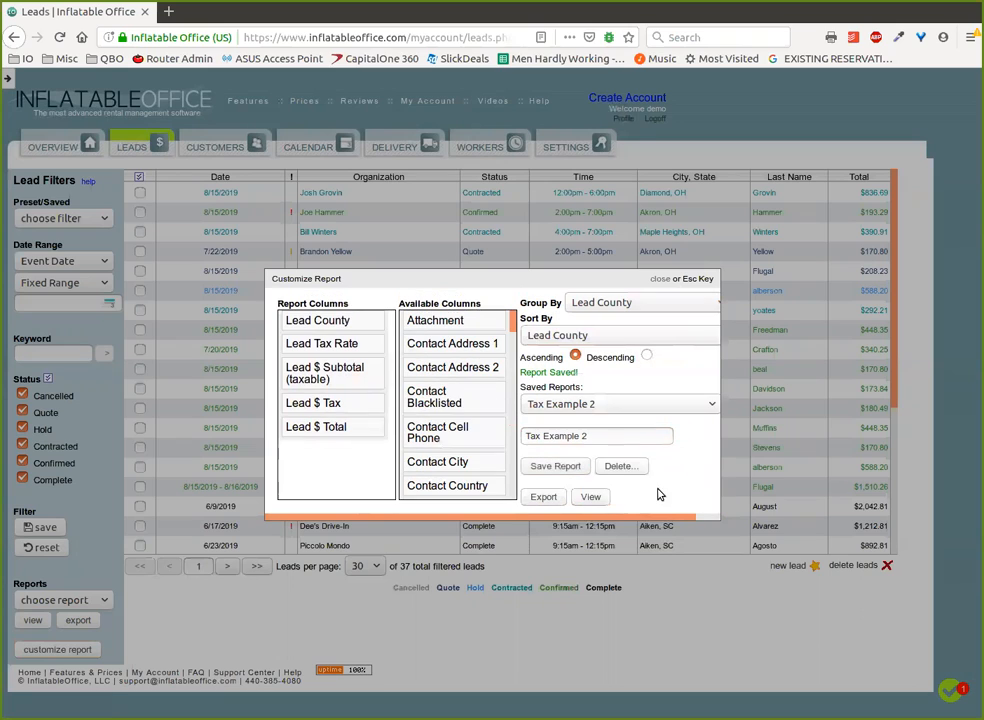
View the Tax Example 2 report, return to the leads list and close the report customization dialog.
{"action": "left_click", "coordinate": [589, 499]}
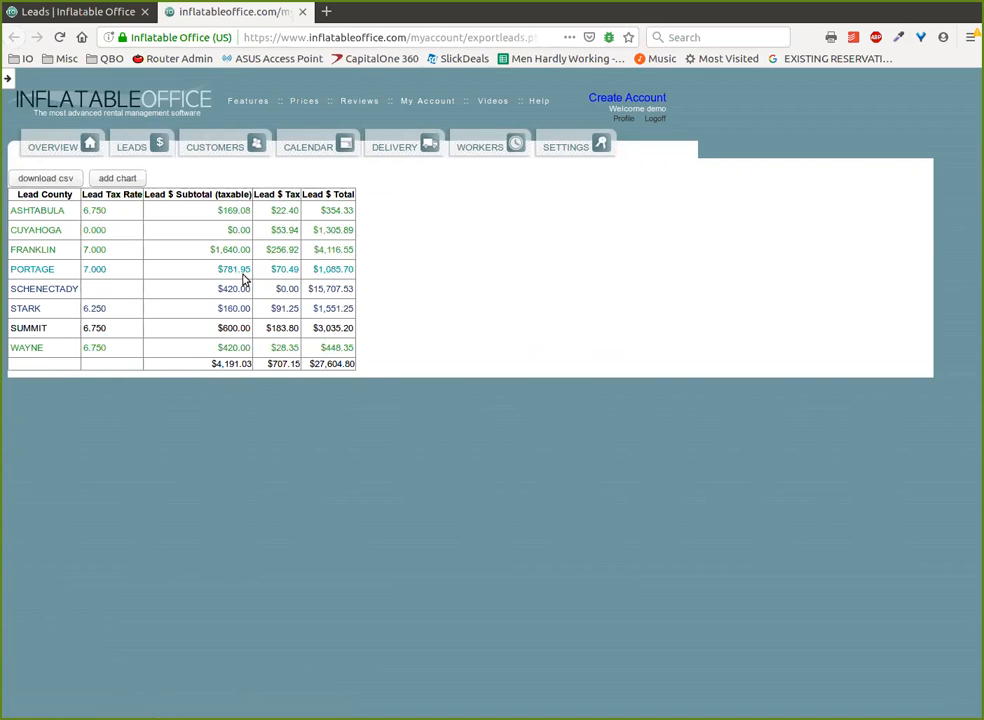
{"action": "left_click", "coordinate": [99, 12]}
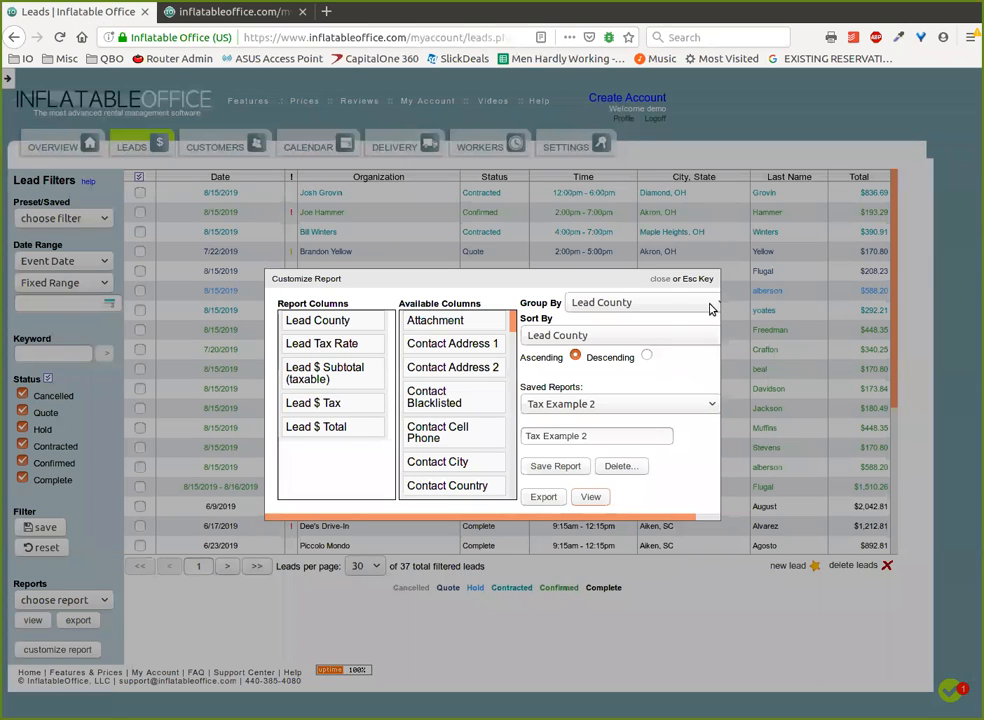
{"action": "left_click", "coordinate": [660, 279]}
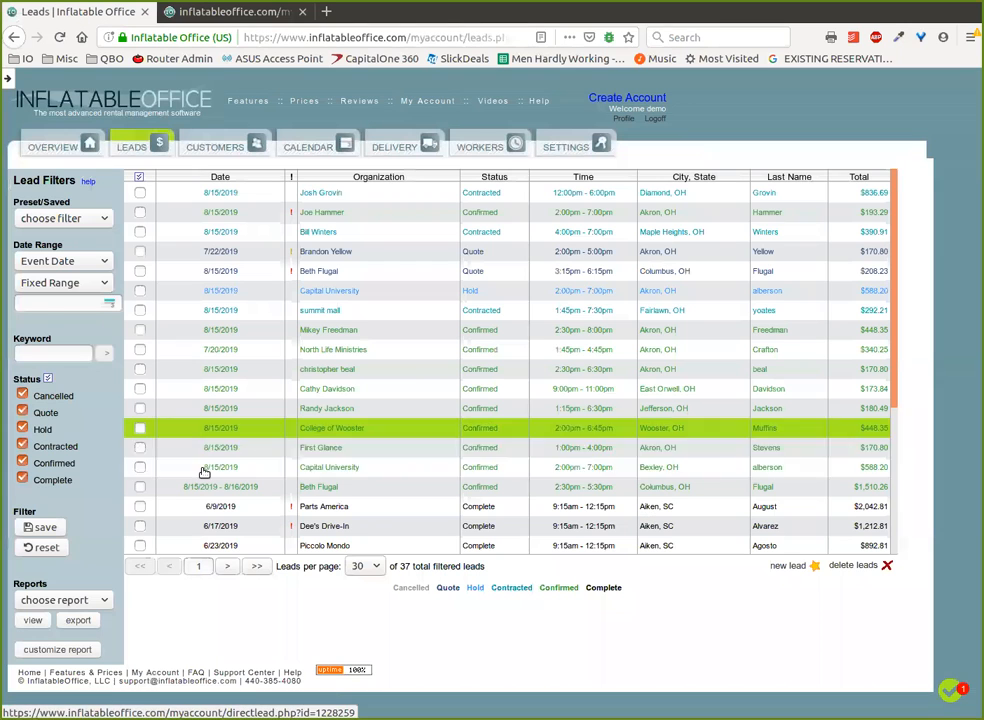
Filter the leads to event dates 6/1/2019 - 6/30/2019 and only the Complete status.
{"action": "left_click", "coordinate": [44, 304]}
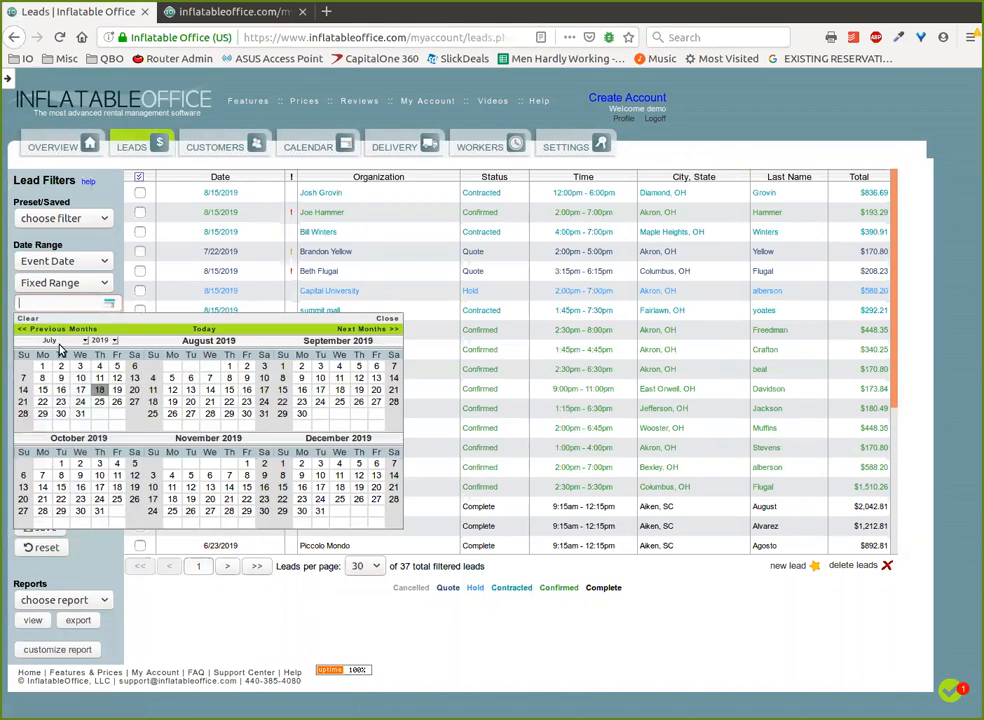
{"action": "left_click", "coordinate": [57, 328]}
{"action": "left_click", "coordinate": [394, 366]}
{"action": "left_click", "coordinate": [284, 427]}
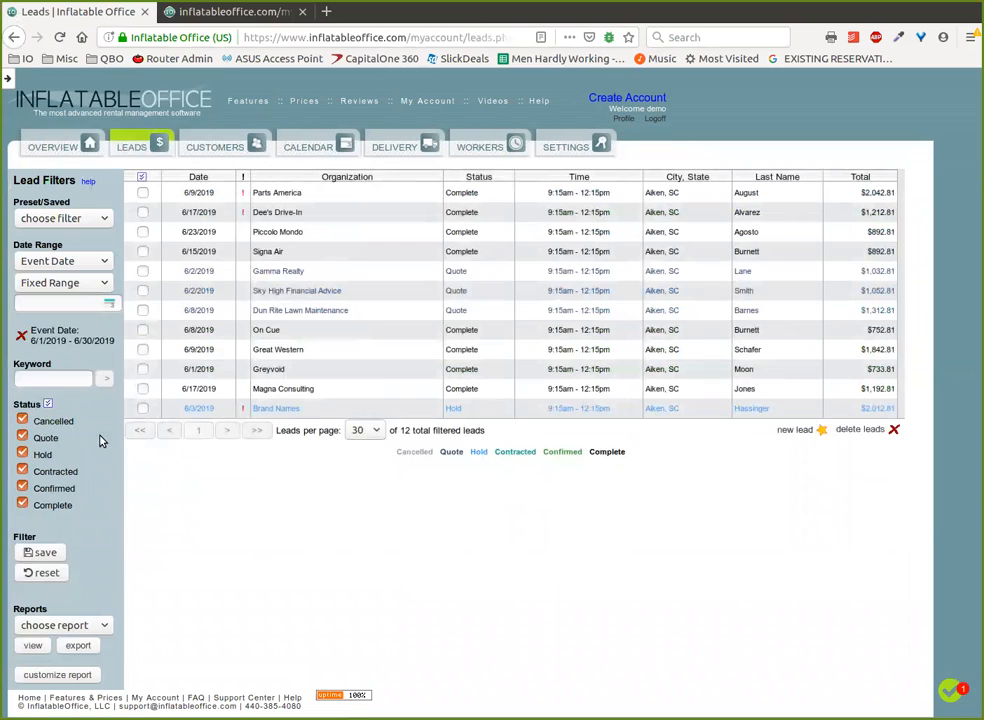
{"action": "left_click", "coordinate": [47, 404]}
{"action": "left_click", "coordinate": [56, 507]}
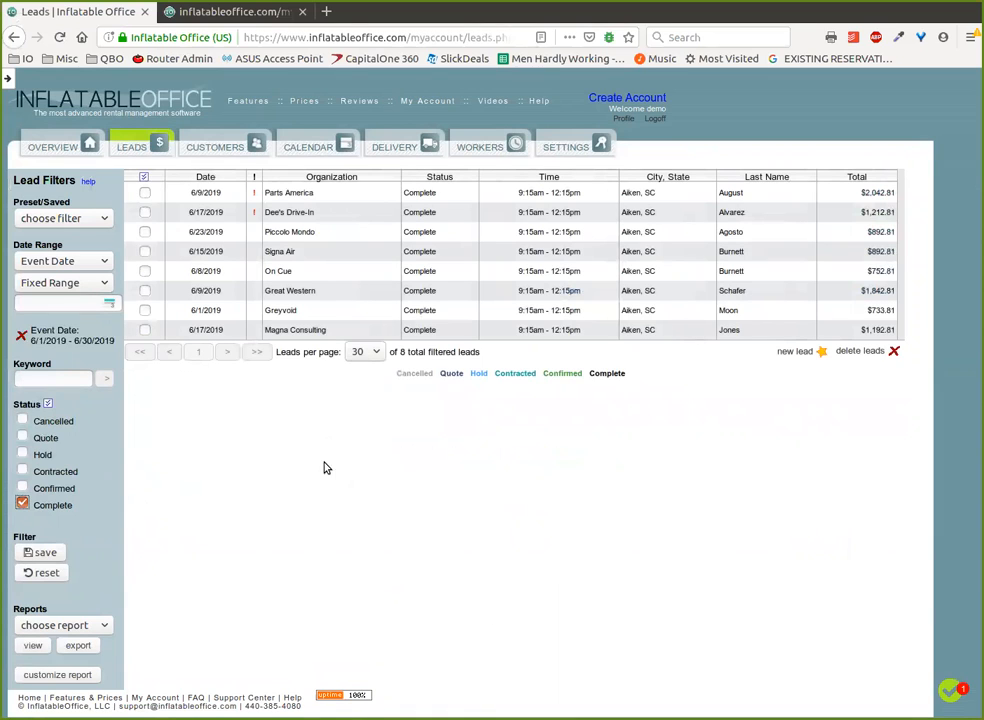
{"action": "left_click", "coordinate": [100, 627]}
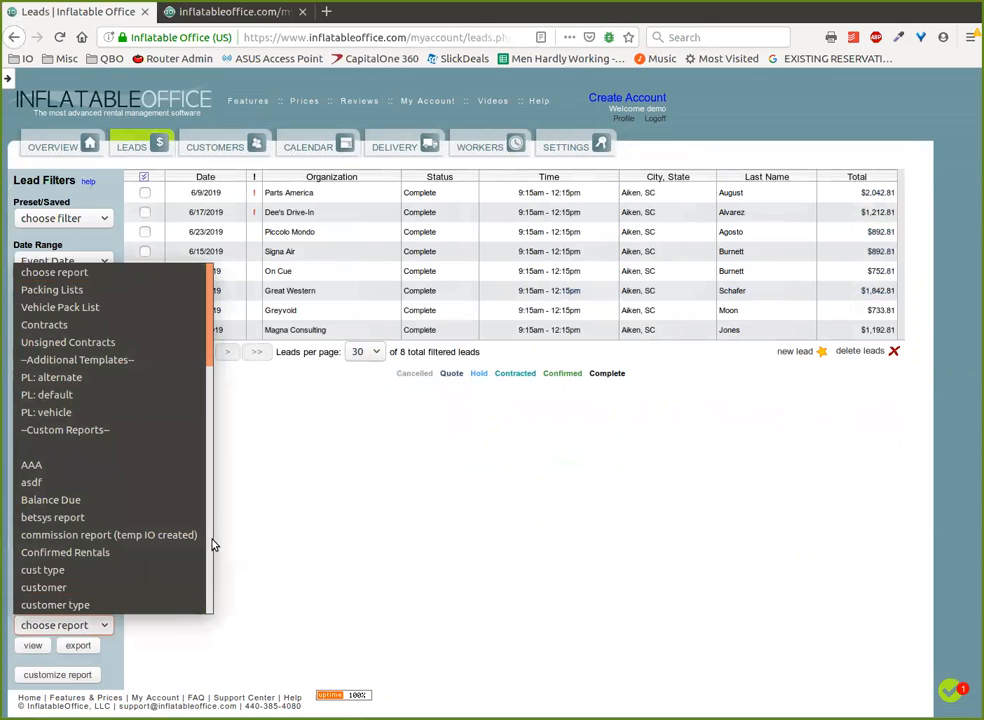
{"action": "scroll", "coordinate": [120, 460], "scroll_direction": "down", "scroll_amount": 10}
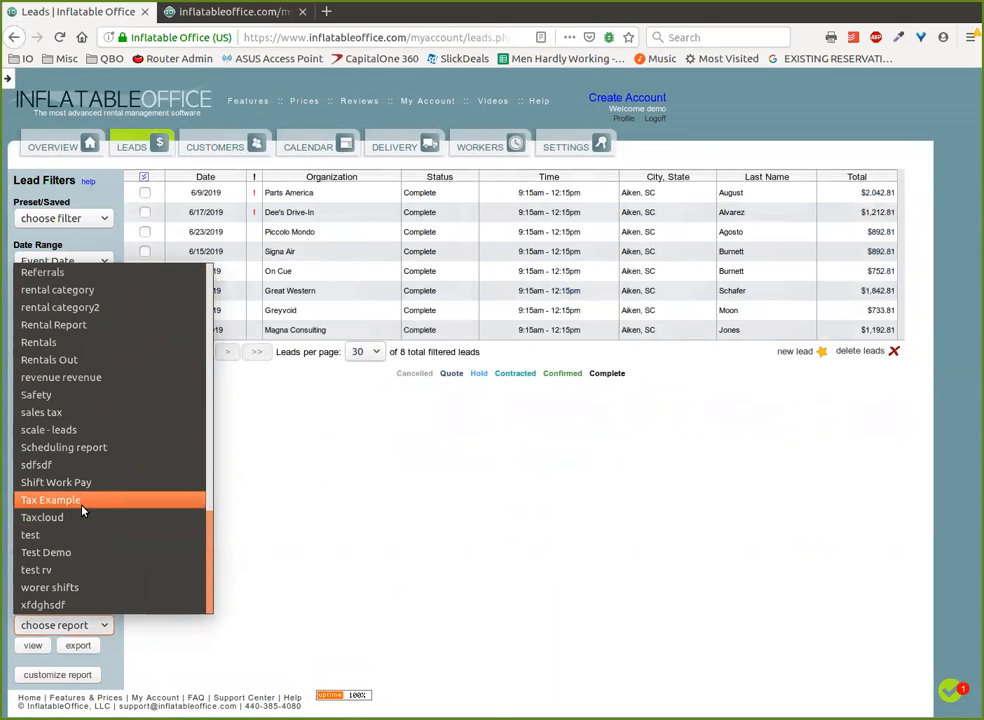
{"action": "left_click", "coordinate": [277, 505]}
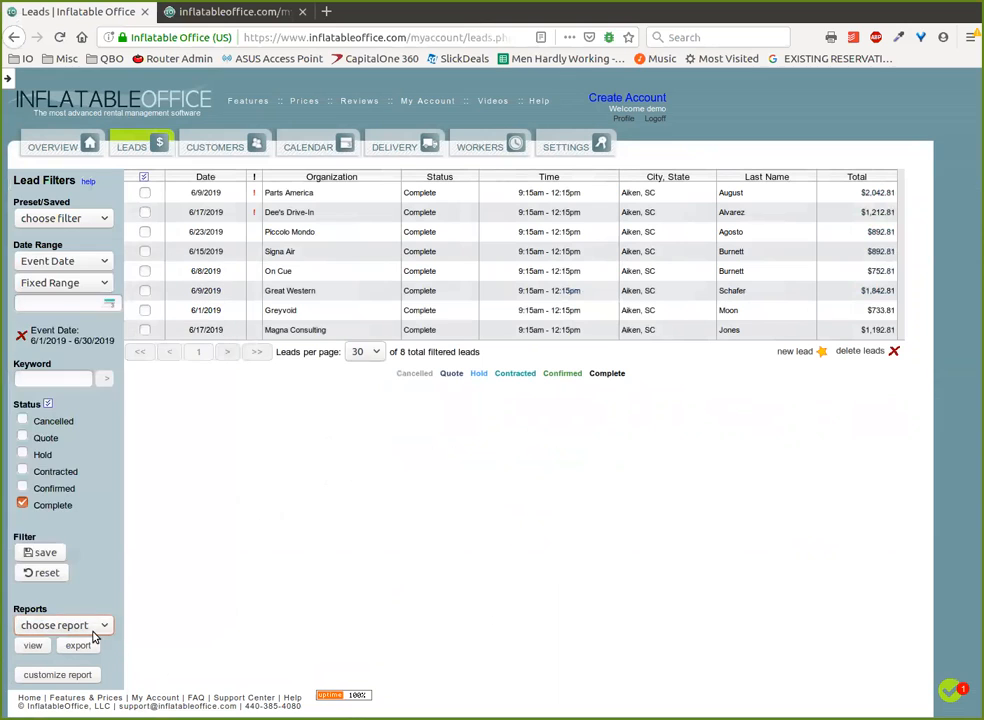
Load the saved Tax Example 2 report in the report customization dialog and view it for the filtered leads.
{"action": "left_click", "coordinate": [58, 675]}
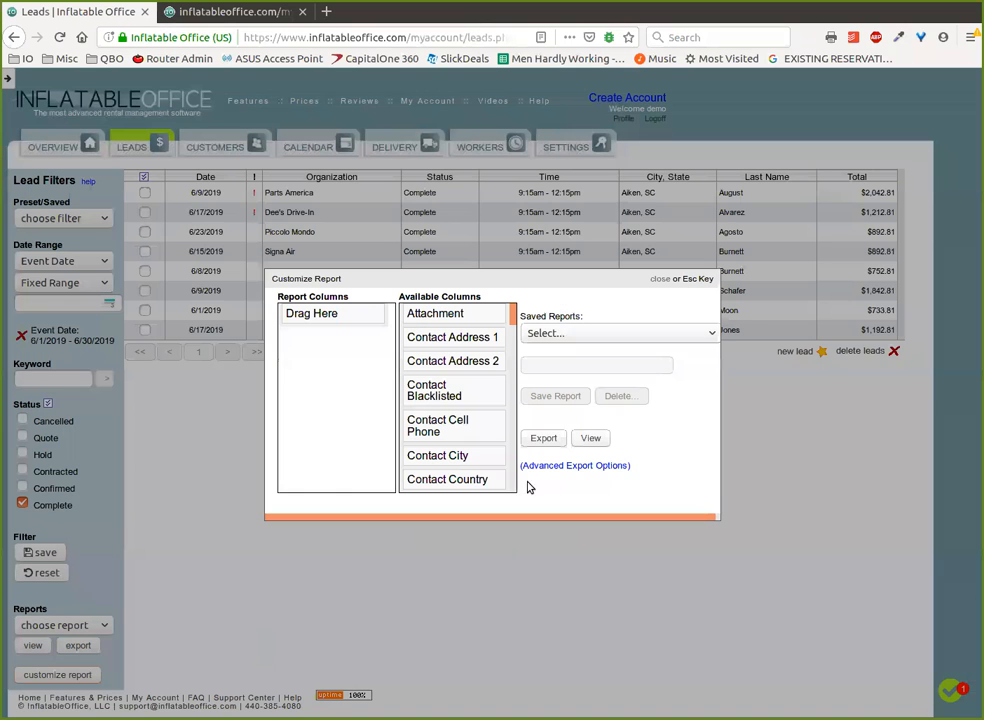
{"action": "left_click", "coordinate": [585, 338]}
{"action": "scroll", "coordinate": [567, 540], "scroll_direction": "down", "scroll_amount": 5}
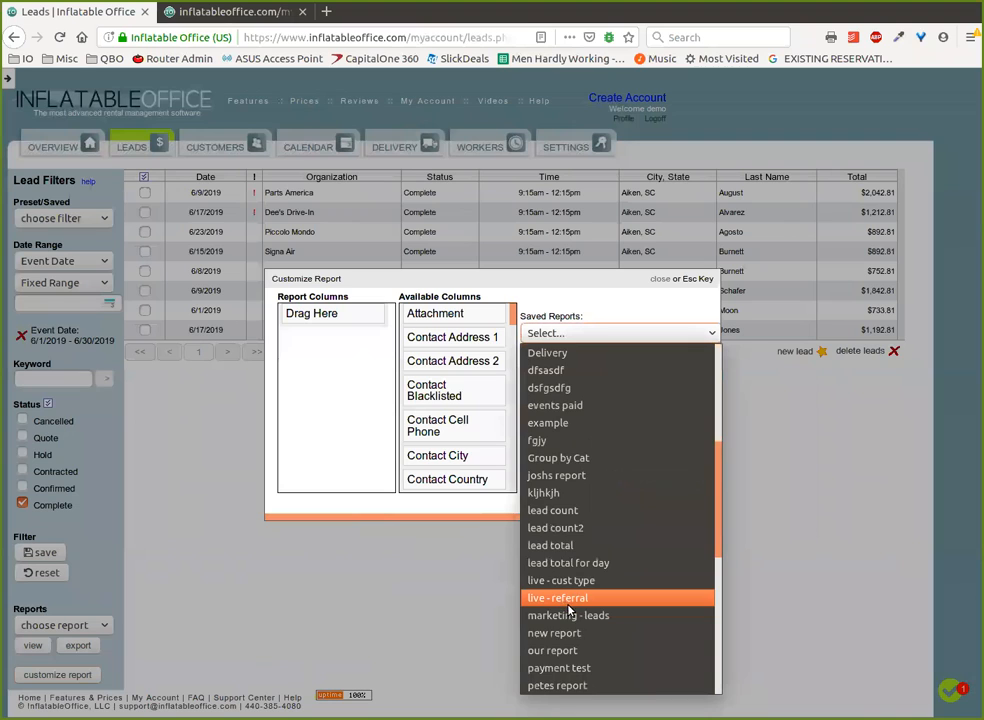
{"action": "scroll", "coordinate": [567, 615], "scroll_direction": "down", "scroll_amount": 6}
{"action": "left_click", "coordinate": [566, 582]}
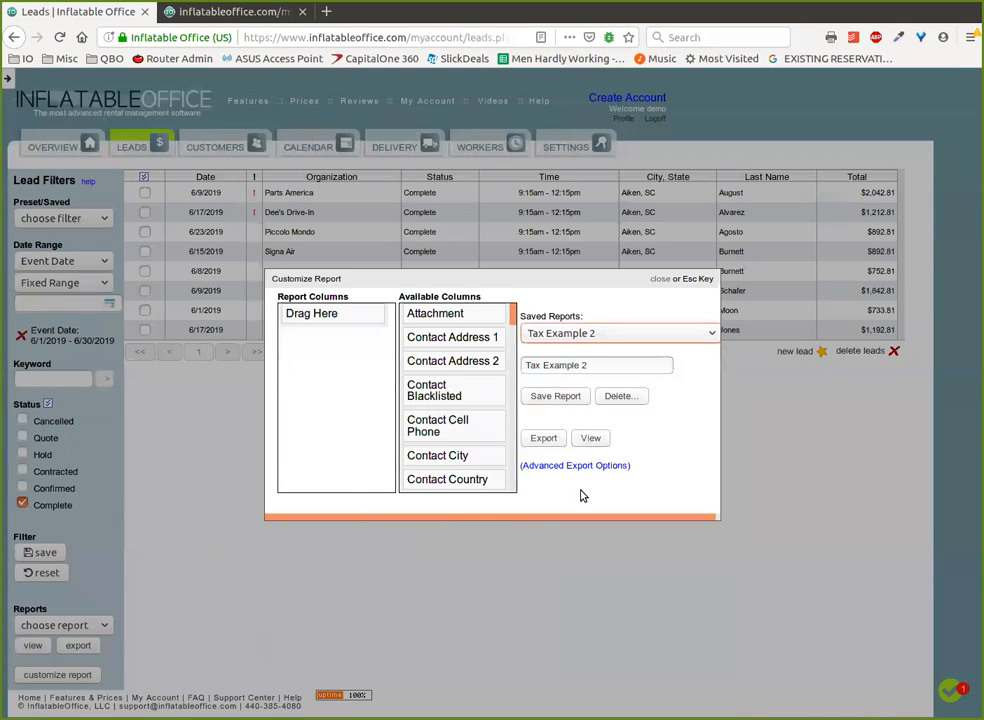
{"action": "left_click", "coordinate": [591, 497]}
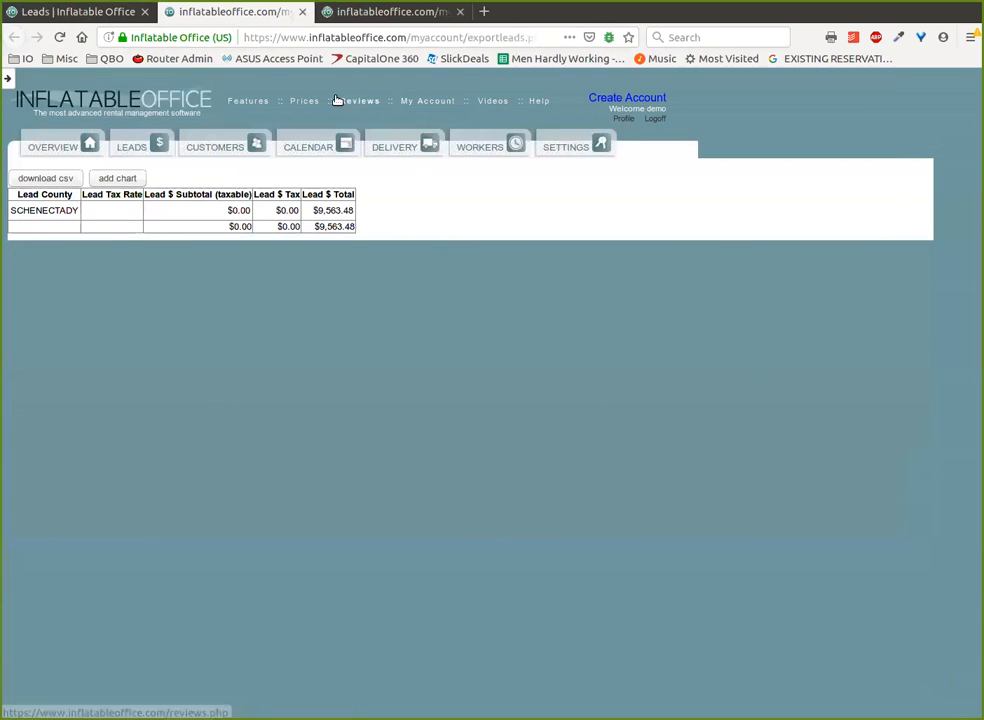
Return to the Leads page and clear the Group By setting of the Tax Example 2 report.
{"action": "left_click", "coordinate": [113, 18]}
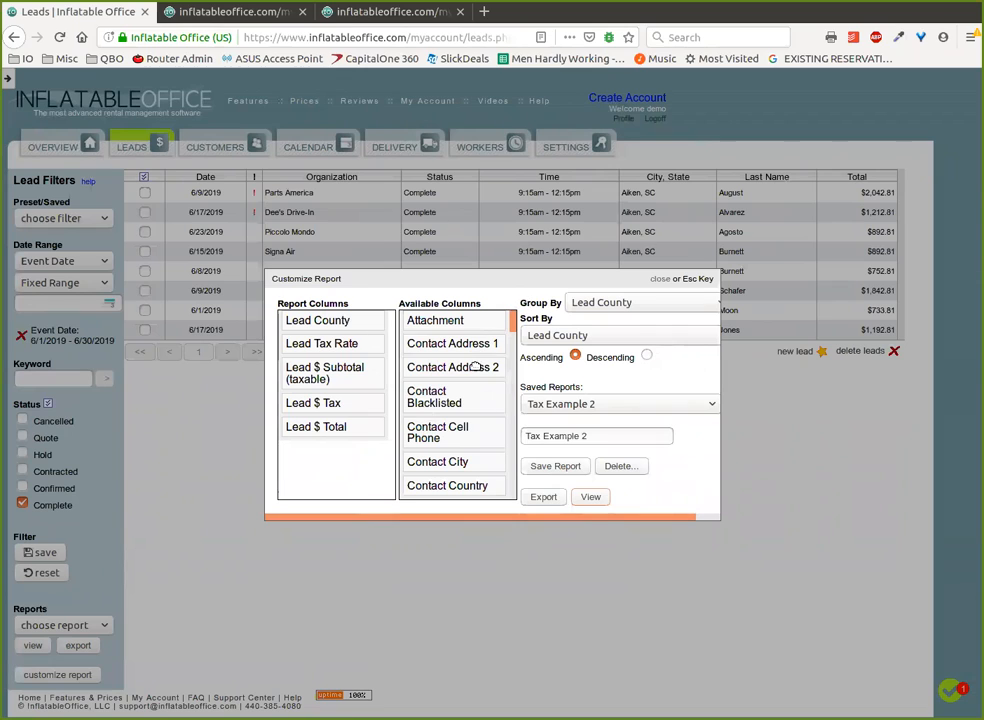
{"action": "left_click", "coordinate": [617, 304]}
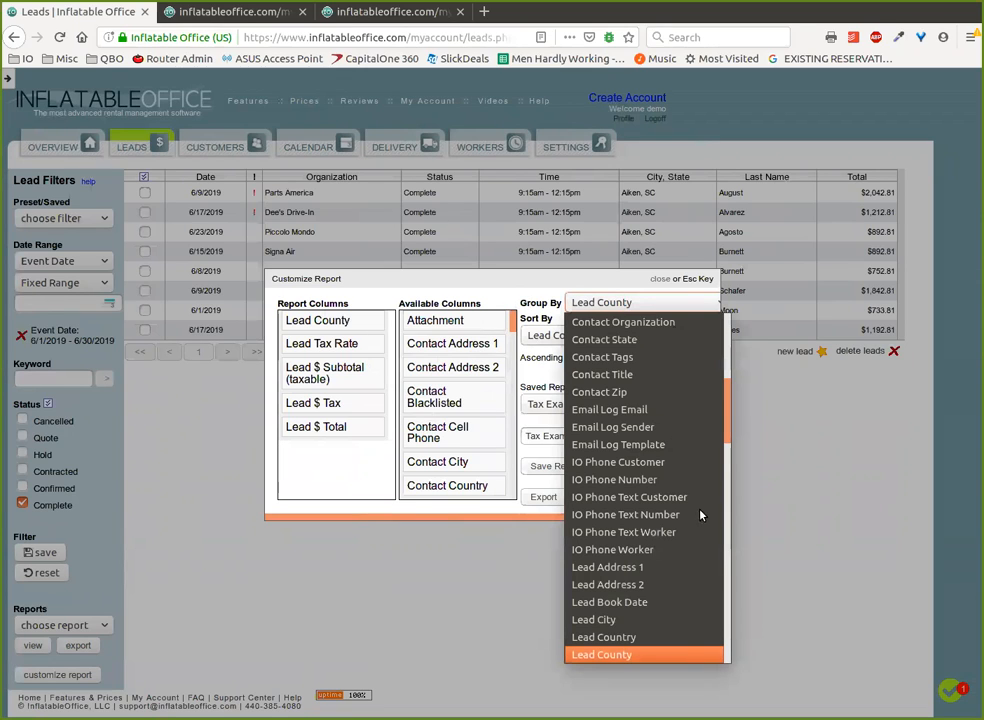
{"action": "scroll", "coordinate": [714, 433], "scroll_direction": "up", "scroll_amount": 5}
{"action": "left_click", "coordinate": [600, 323]}
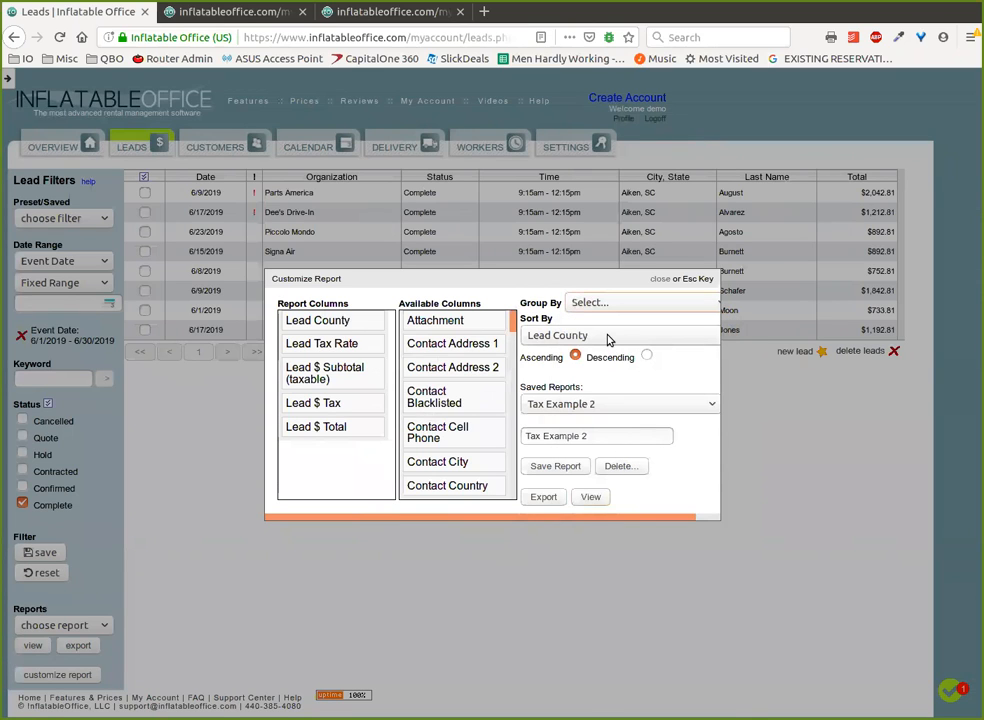
Add the Lead Tax Exempt column between Lead County and Lead Tax Rate in Tax Example 2 and view the report.
{"action": "left_click", "coordinate": [608, 340]}
{"action": "left_click", "coordinate": [608, 340]}
{"action": "left_click_drag", "start_coordinate": [513, 323], "coordinate": [362, 338]}
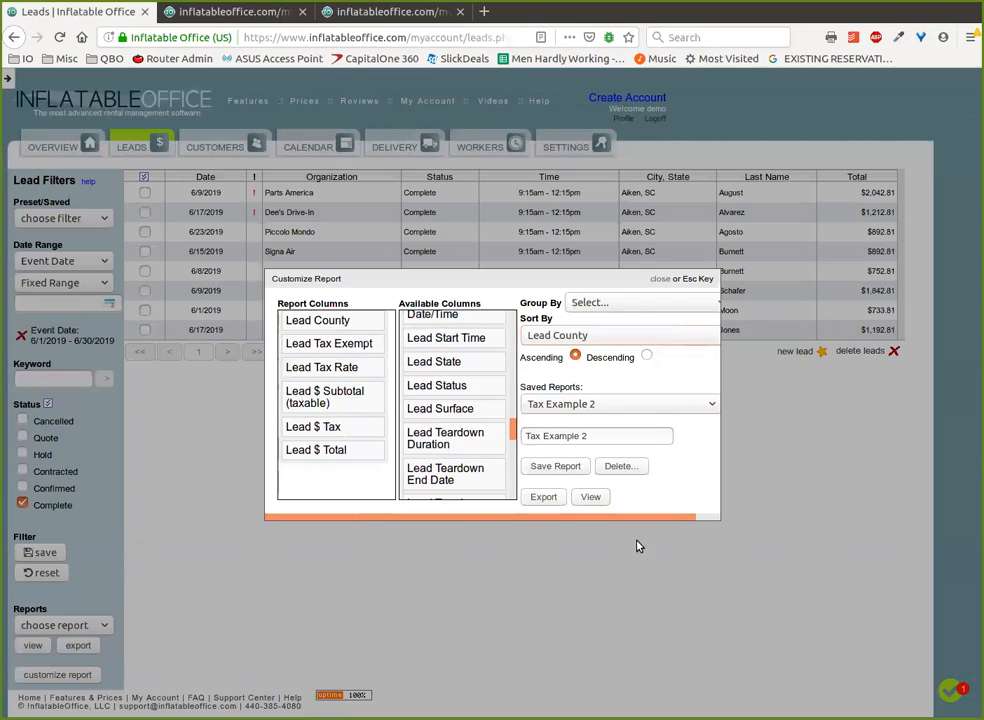
{"action": "left_click", "coordinate": [591, 497]}
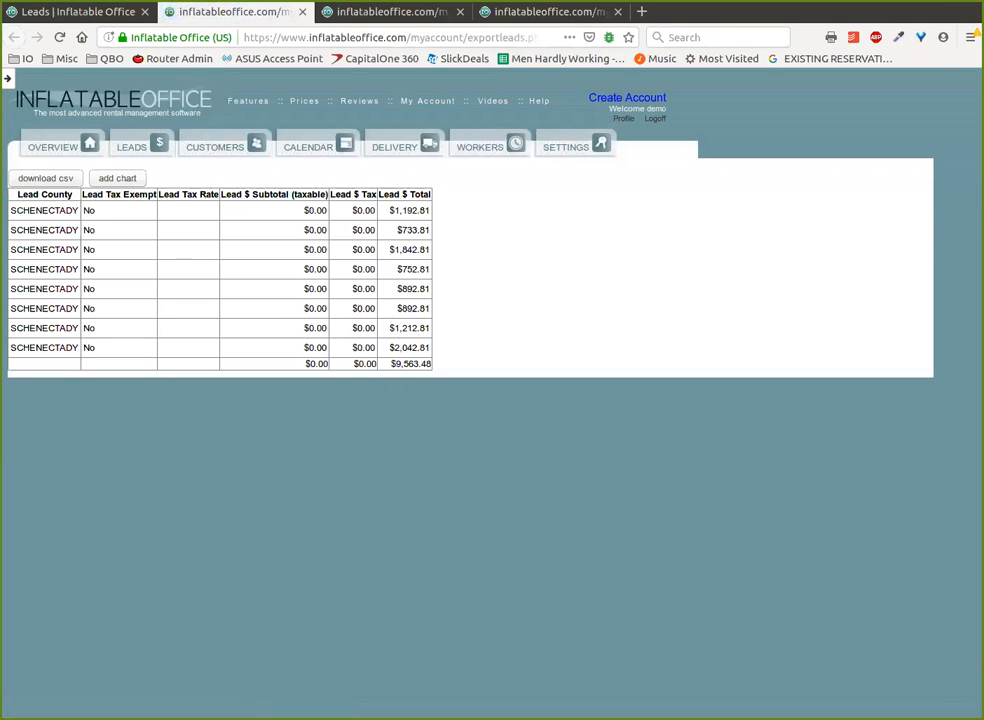
Return to the Leads page, save the modified Tax Example 2 report and close the report customization dialog.
{"action": "left_click", "coordinate": [79, 15]}
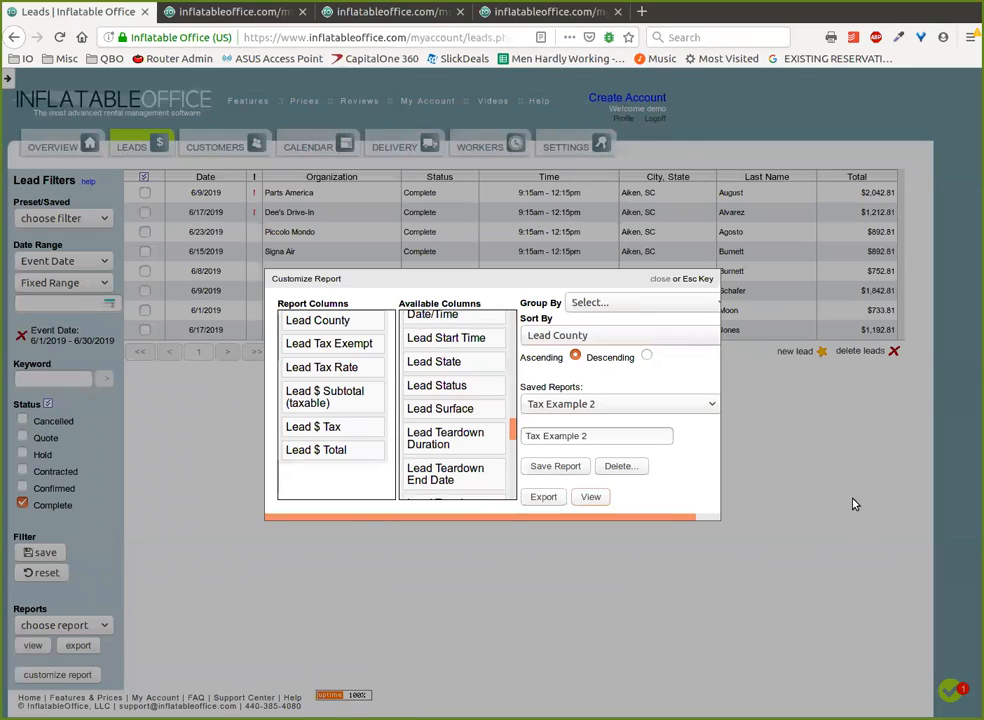
{"action": "left_click", "coordinate": [571, 473]}
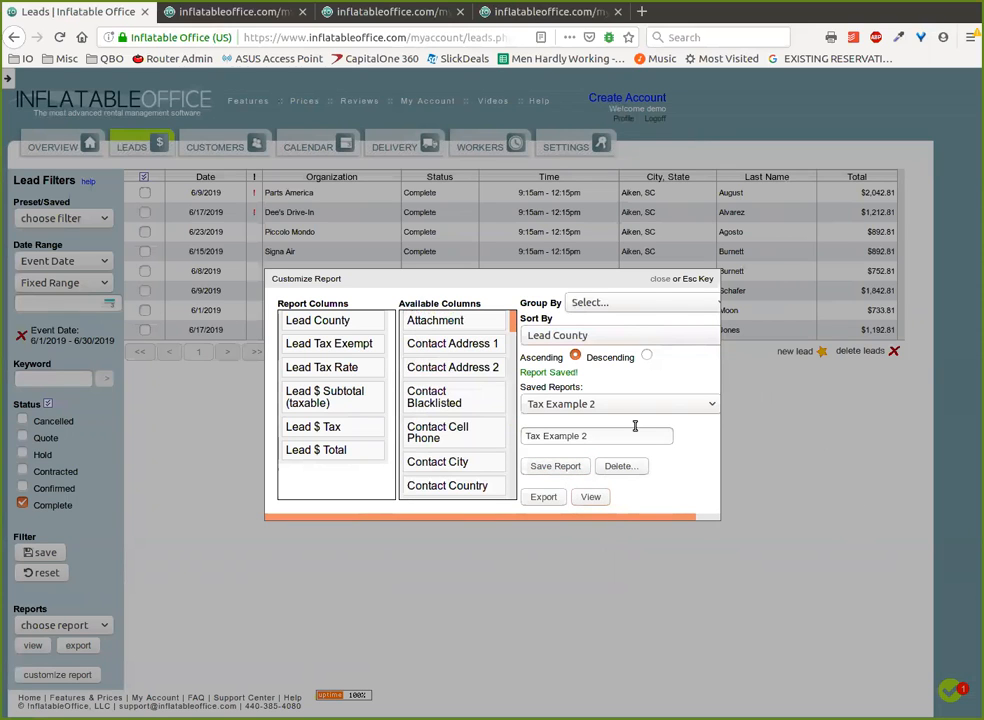
{"action": "left_click", "coordinate": [660, 279]}
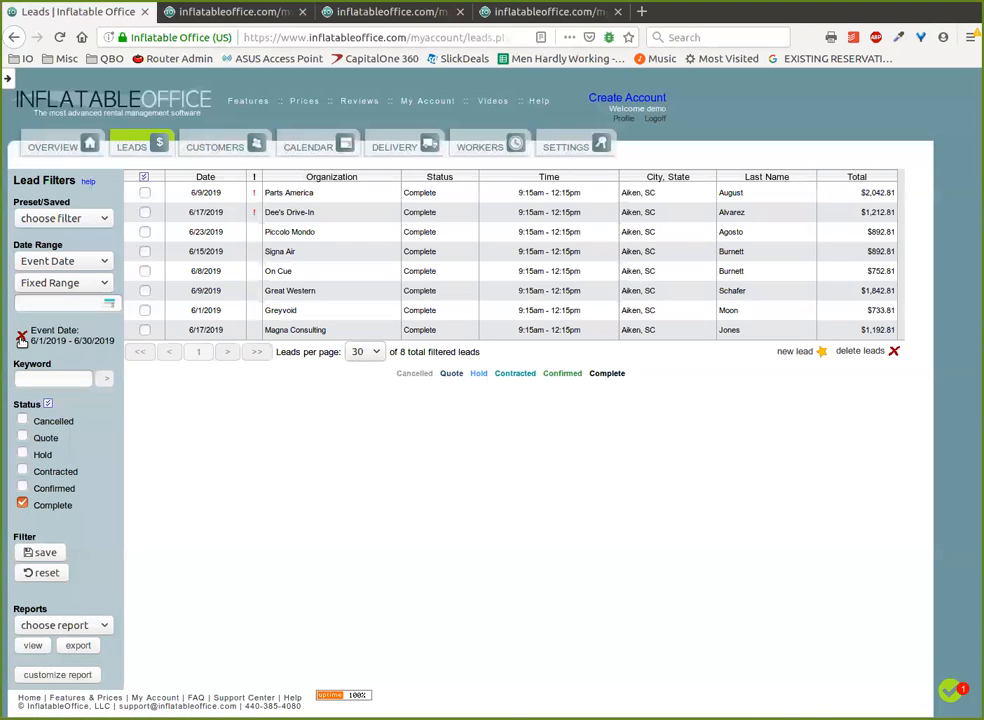
Remove the 6/1/2019 - 6/30/2019 event date filter from the leads and close the newest report page.
{"action": "left_click", "coordinate": [22, 338]}
{"action": "left_click", "coordinate": [268, 13]}
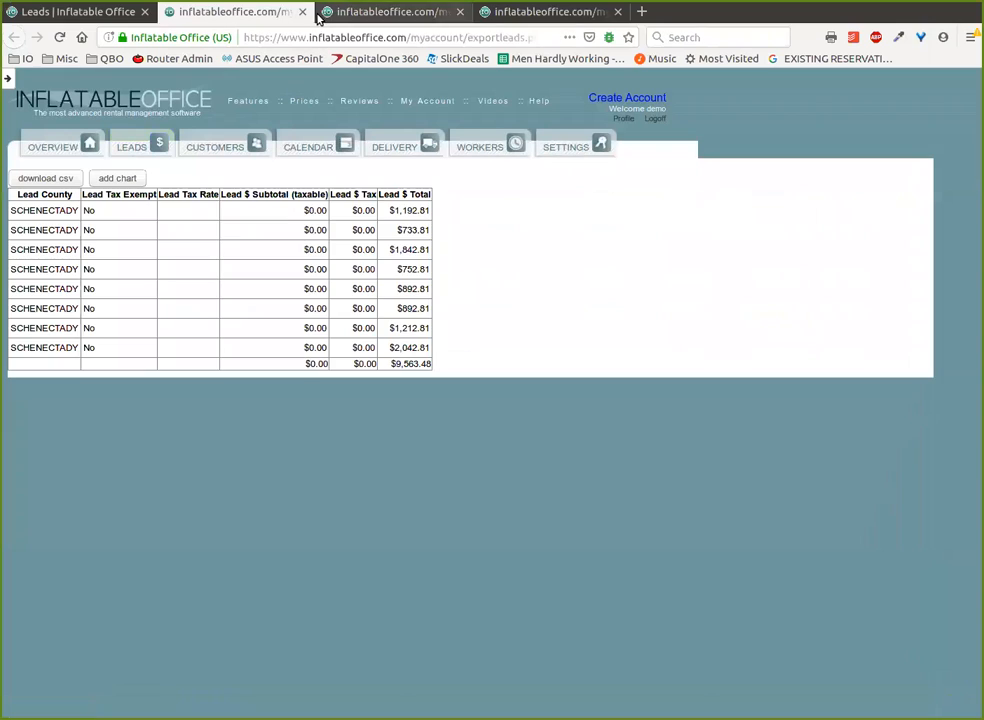
{"action": "left_click", "coordinate": [302, 12]}
{"action": "left_click", "coordinate": [78, 12]}
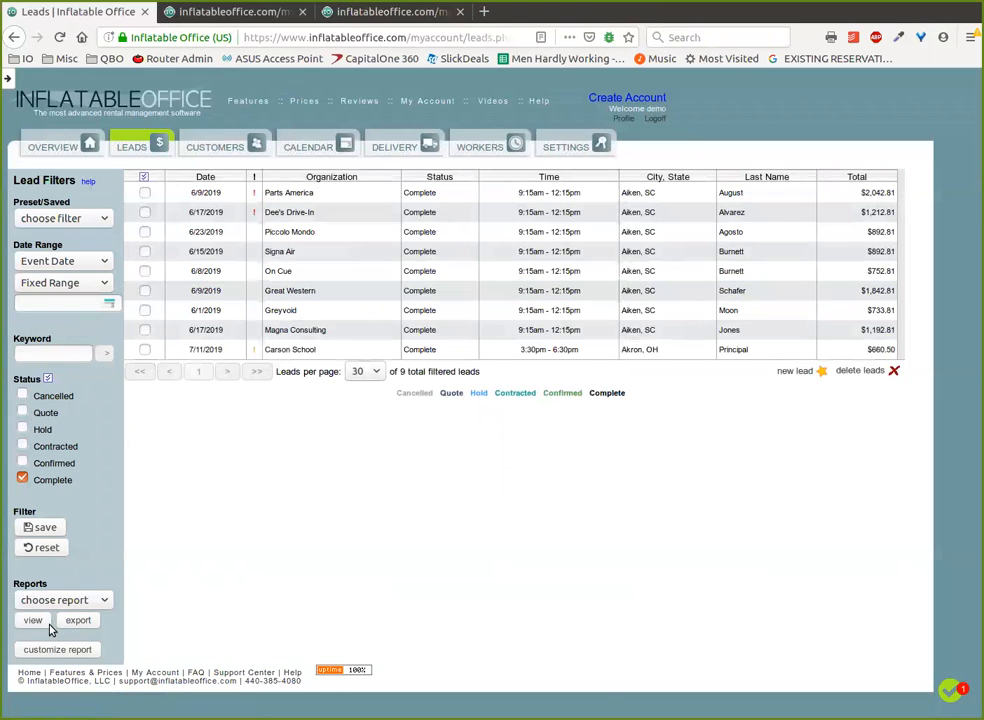
Load the saved Tax Example 2 report, view it for all Complete leads and close the resulting report page.
{"action": "left_click", "coordinate": [79, 655]}
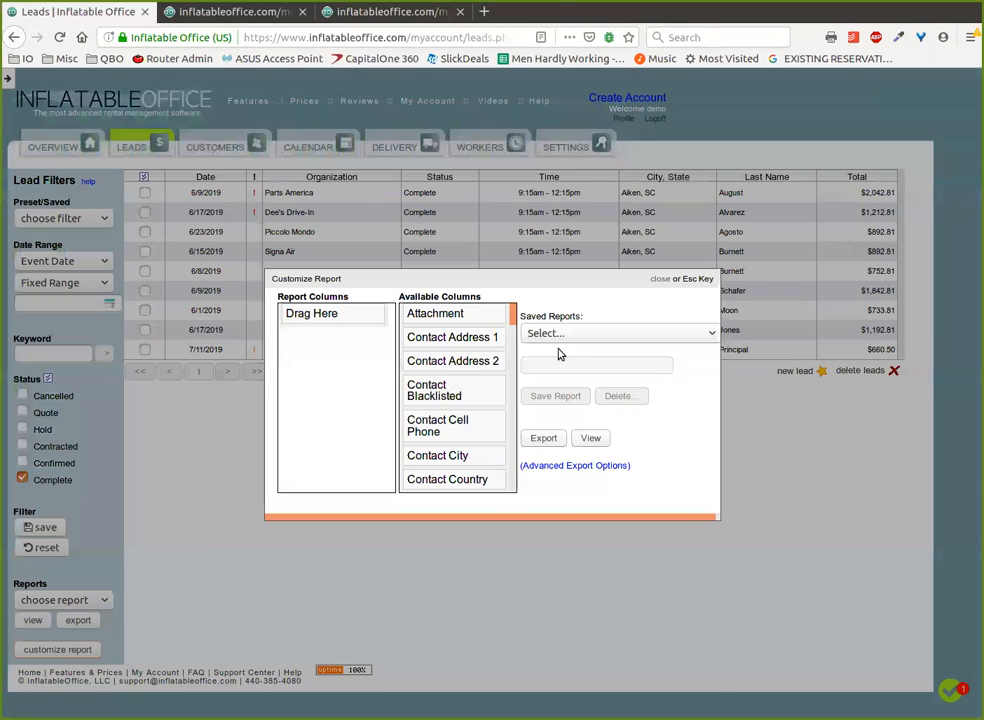
{"action": "left_click", "coordinate": [565, 333]}
{"action": "scroll", "coordinate": [600, 530], "scroll_direction": "down", "scroll_amount": 12}
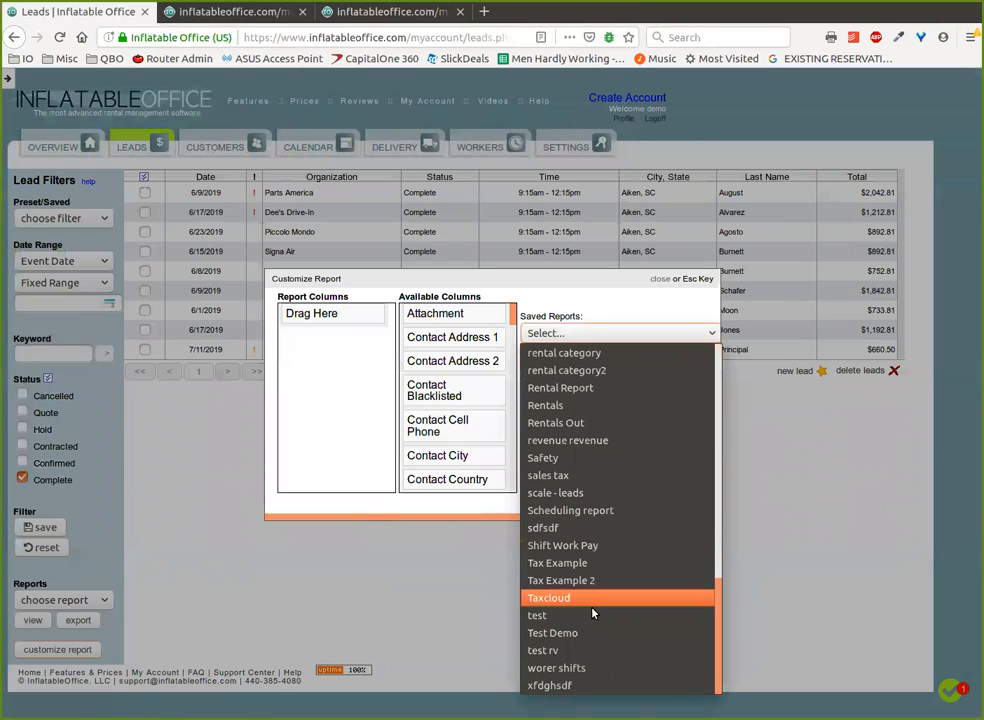
{"action": "left_click", "coordinate": [575, 580]}
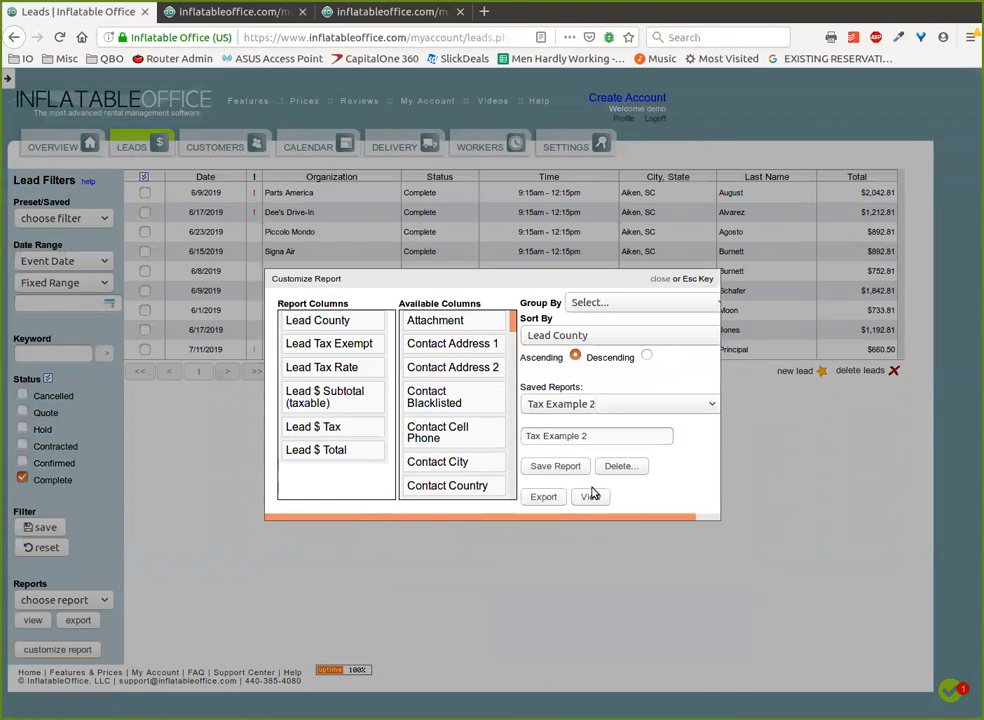
{"action": "left_click", "coordinate": [590, 496]}
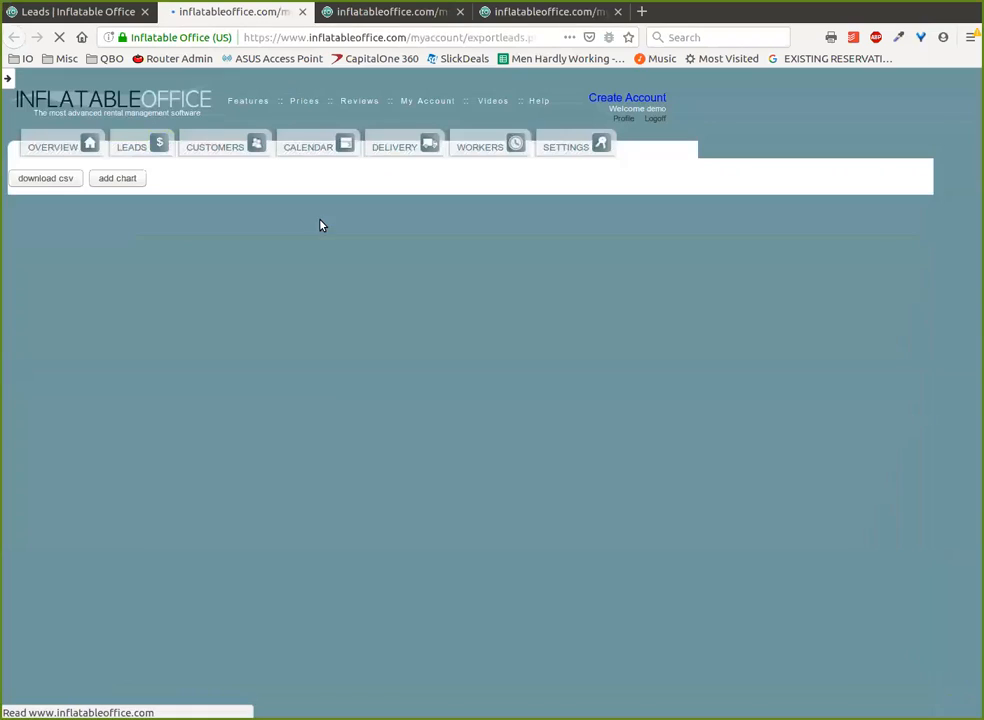
{"action": "left_click", "coordinate": [302, 11]}
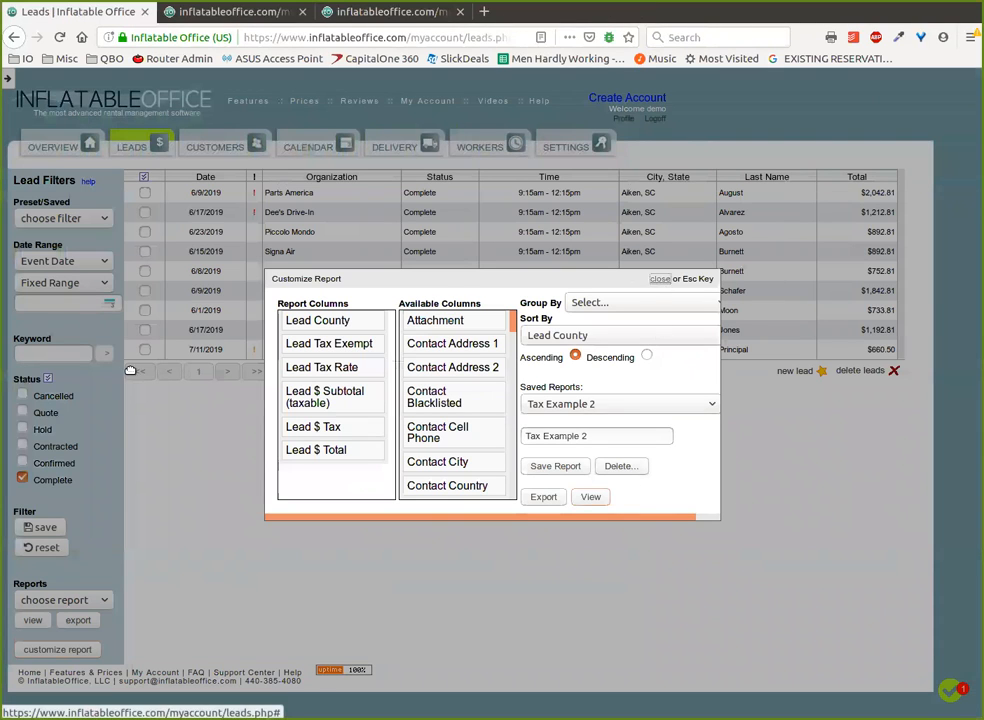
Reset the lead filters to include every status, and view the saved Tax Example 2 report for all leads.
{"action": "left_click", "coordinate": [659, 279]}
{"action": "left_click", "coordinate": [47, 549]}
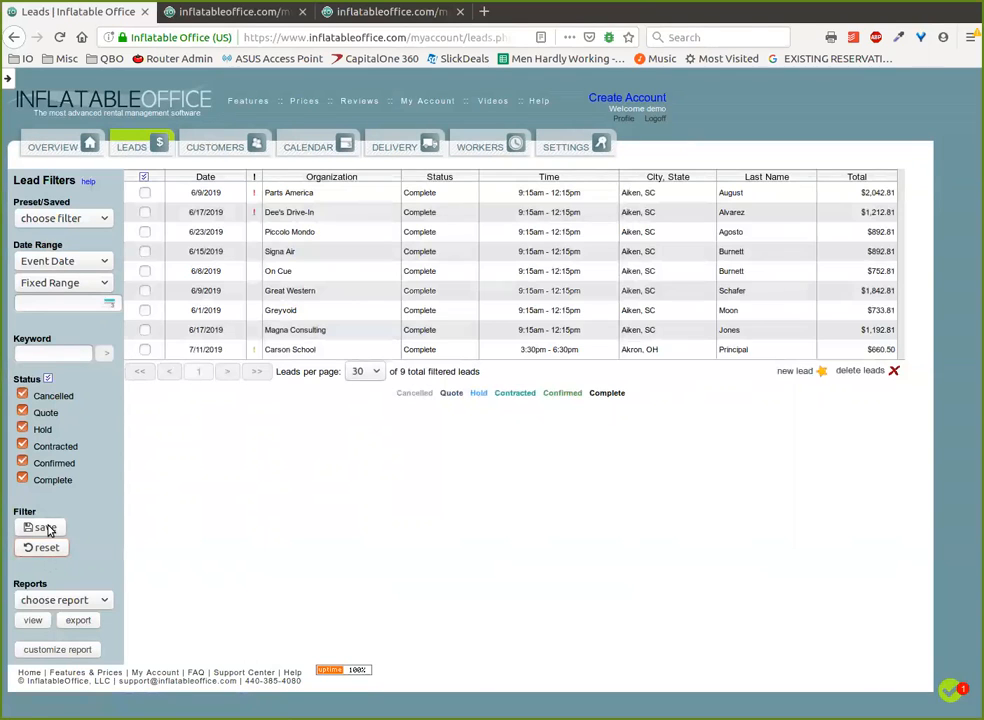
{"action": "left_click", "coordinate": [86, 651]}
{"action": "left_click", "coordinate": [569, 334]}
{"action": "scroll", "coordinate": [597, 580], "scroll_direction": "down", "scroll_amount": 10}
{"action": "left_click", "coordinate": [619, 684]}
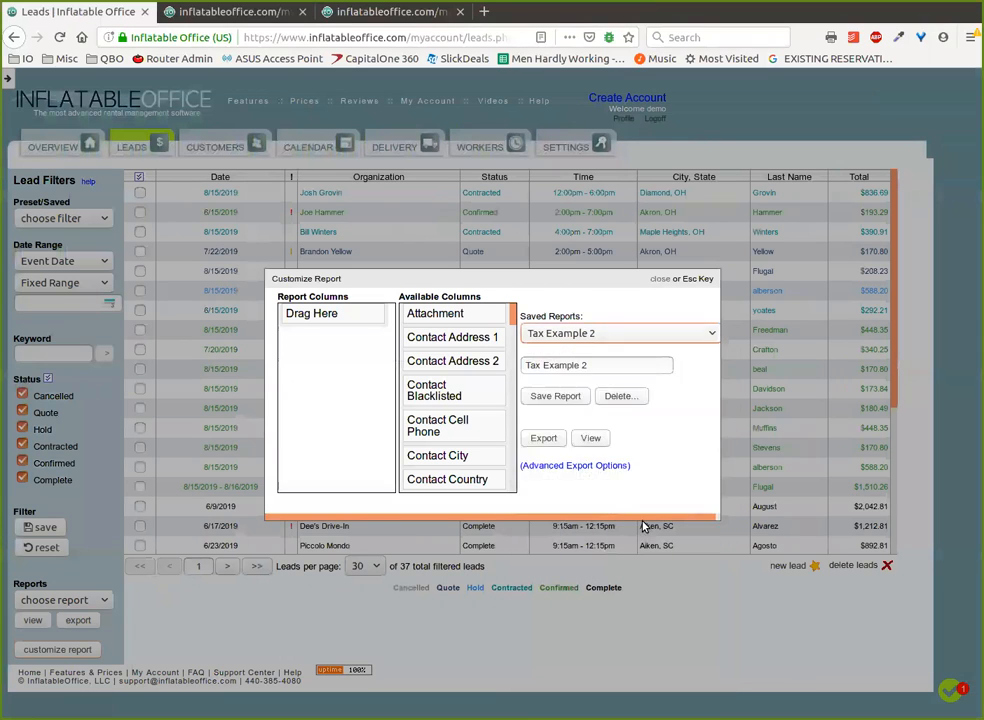
{"action": "left_click", "coordinate": [591, 501]}
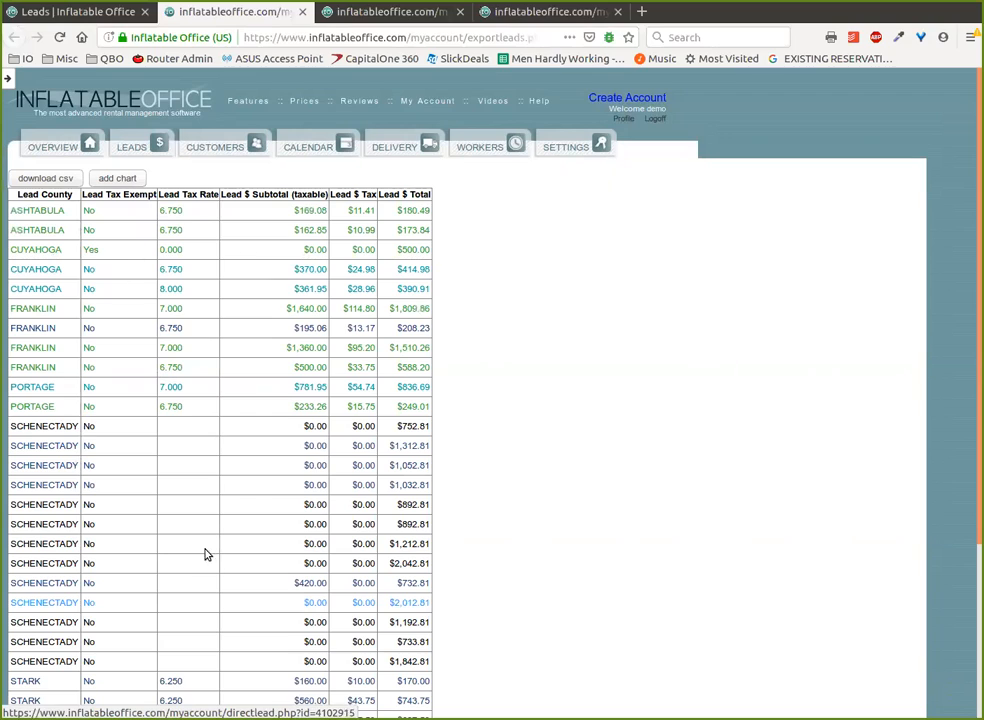
Review the report rows, open the tax-exempt Cuyahoga lead separately to check its sales tax status, and close it.
{"action": "scroll", "coordinate": [205, 554], "scroll_direction": "down", "scroll_amount": 5}
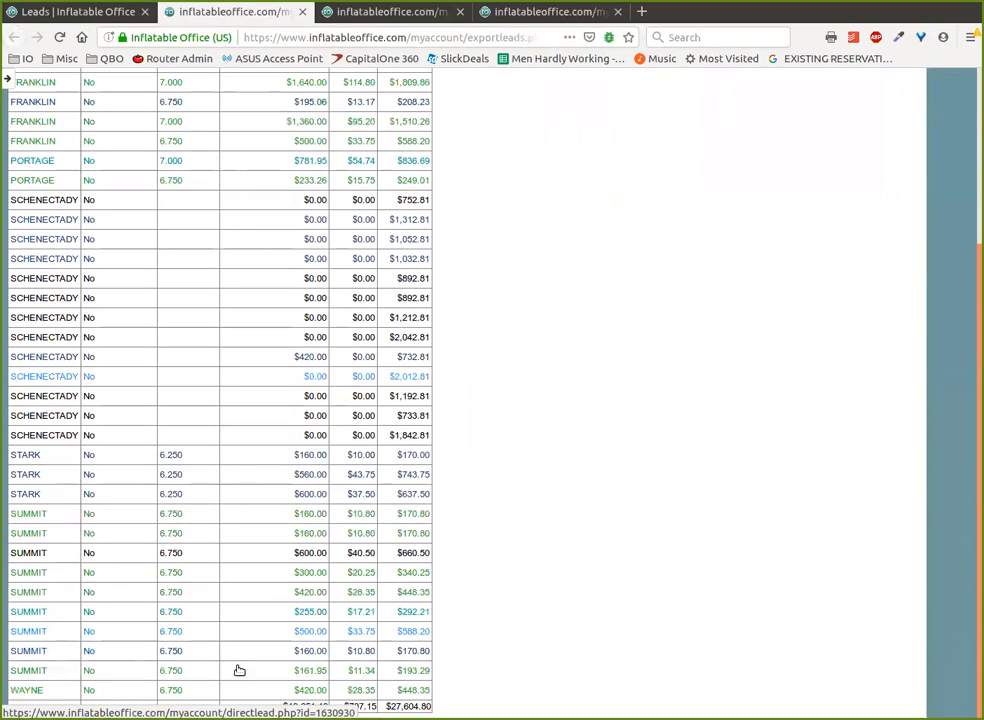
{"action": "scroll", "coordinate": [151, 569], "scroll_direction": "up", "scroll_amount": 5}
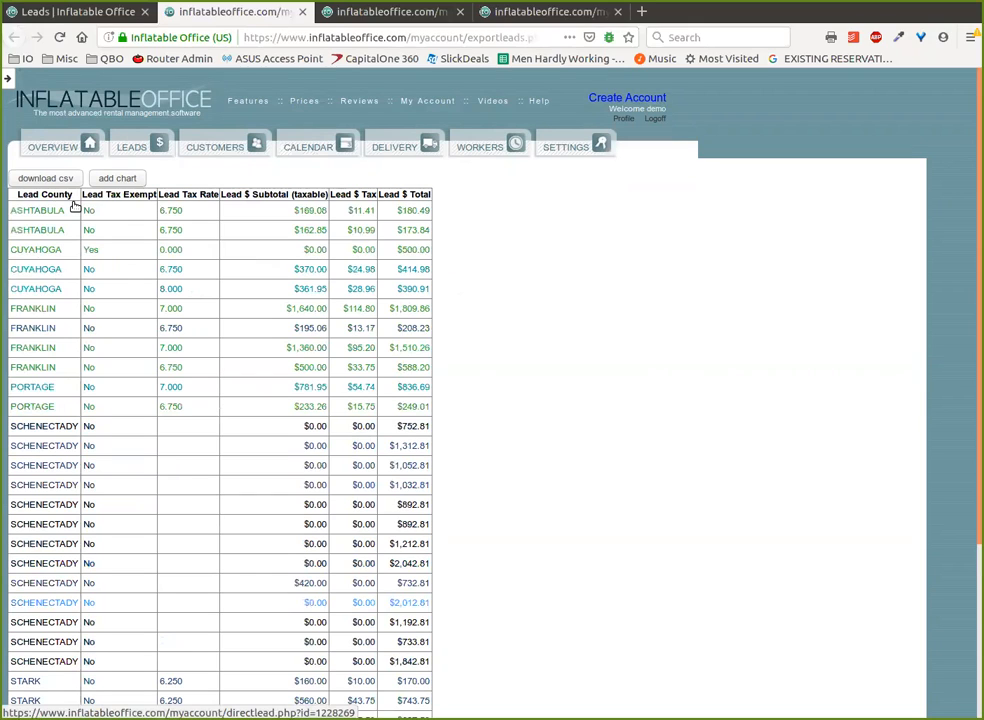
{"action": "middle_click", "coordinate": [53, 252]}
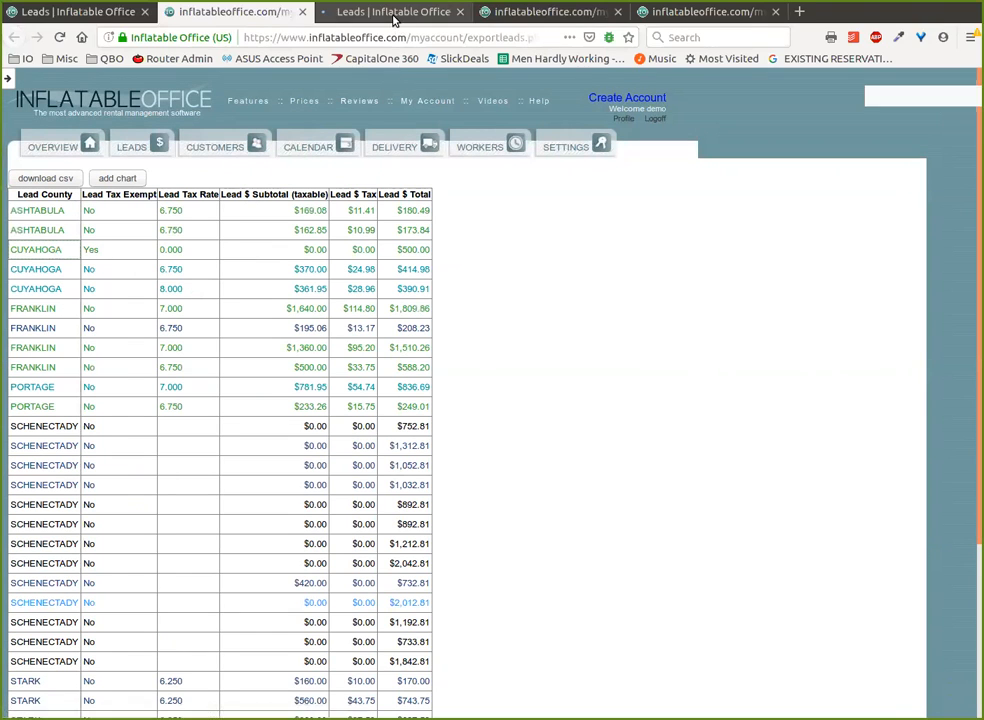
{"action": "left_click", "coordinate": [394, 12]}
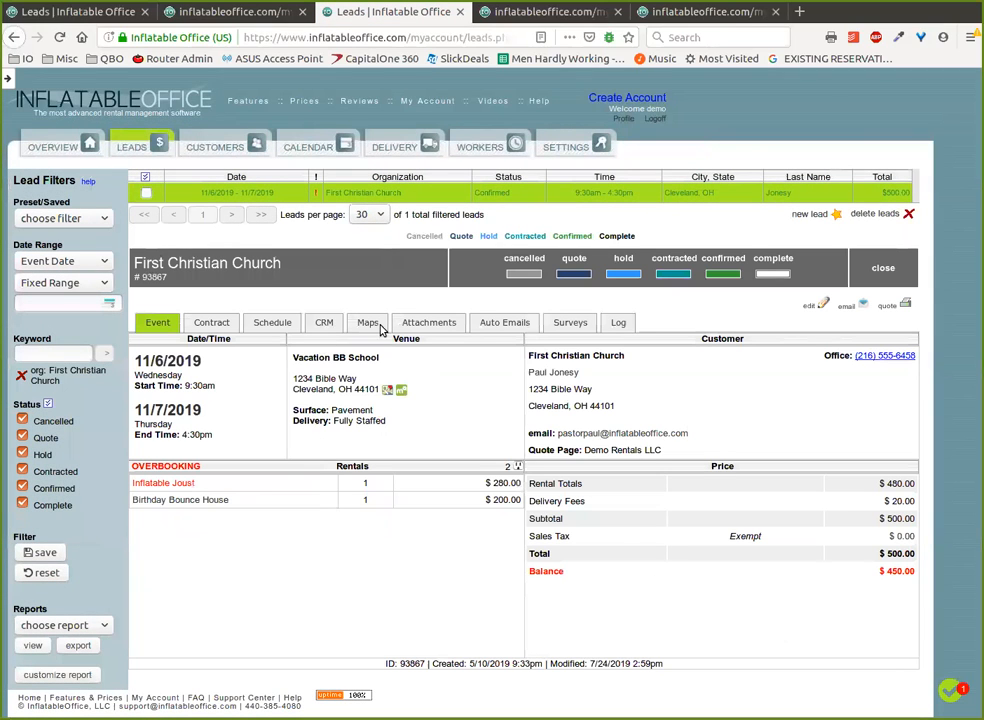
{"action": "left_click", "coordinate": [459, 12]}
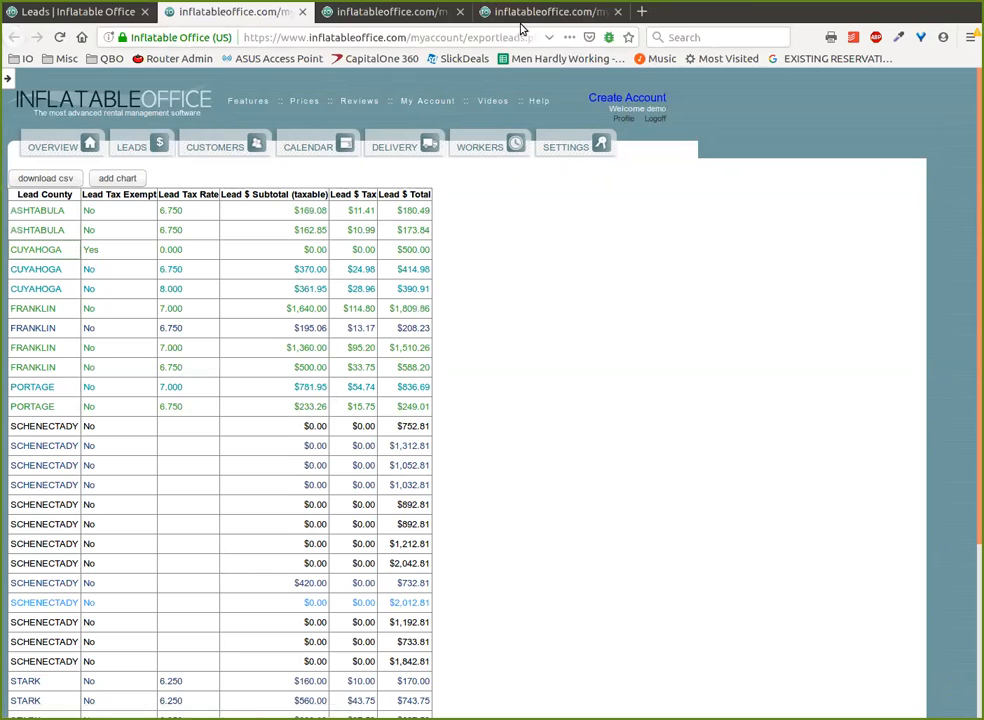
Compare the earlier report grouped by county with the ungrouped Tax Example 2 report.
{"action": "left_click", "coordinate": [398, 14]}
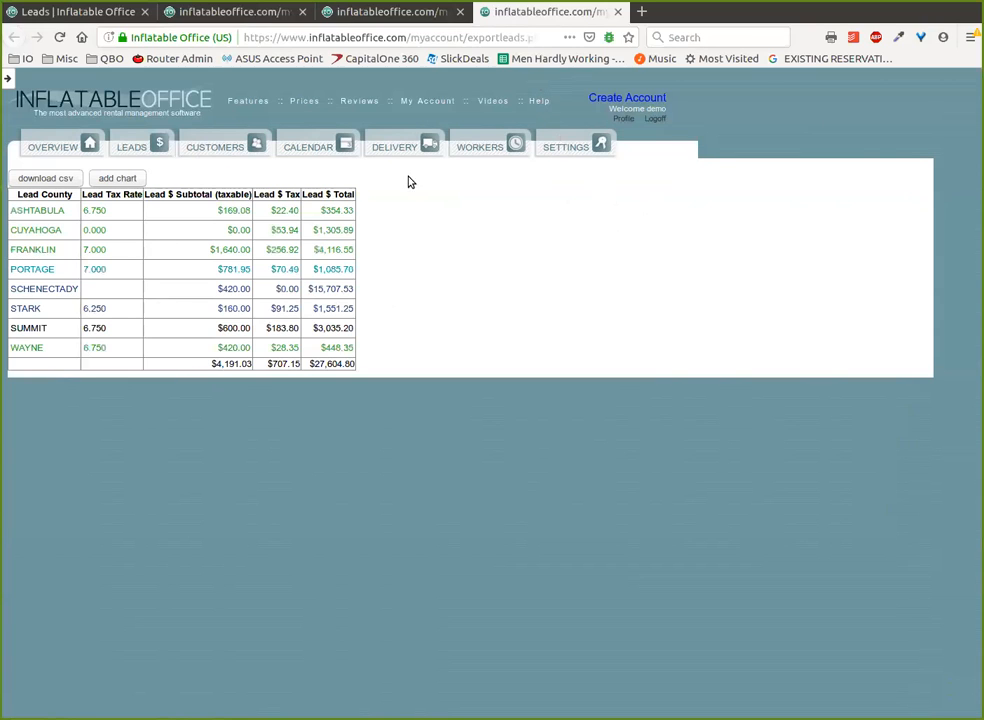
{"action": "left_click", "coordinate": [185, 12]}
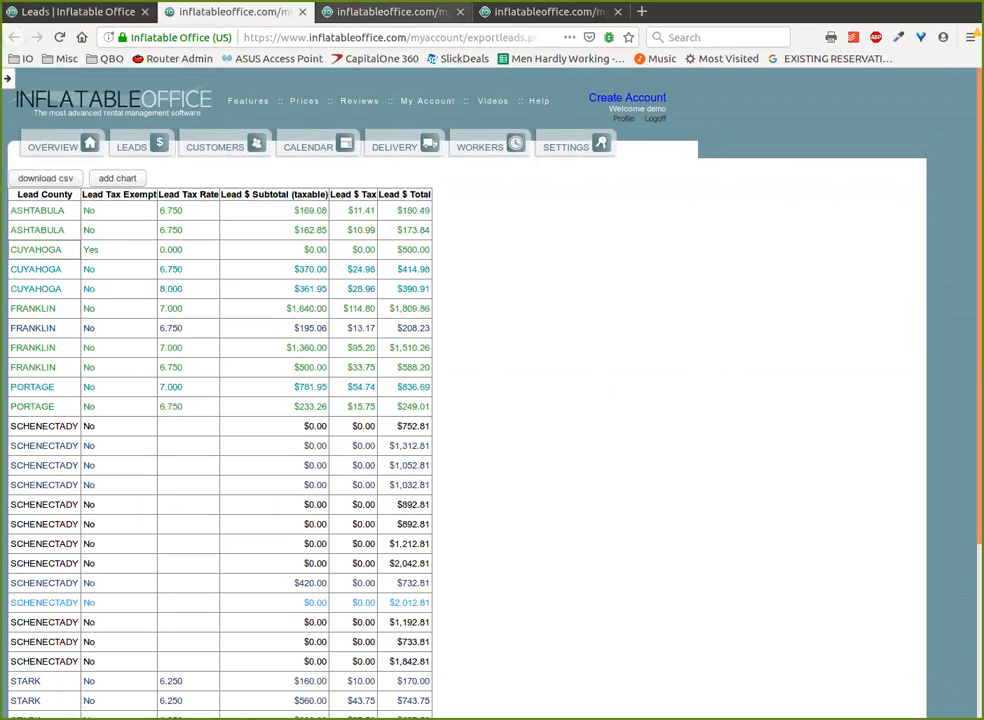
{"action": "left_click", "coordinate": [533, 6]}
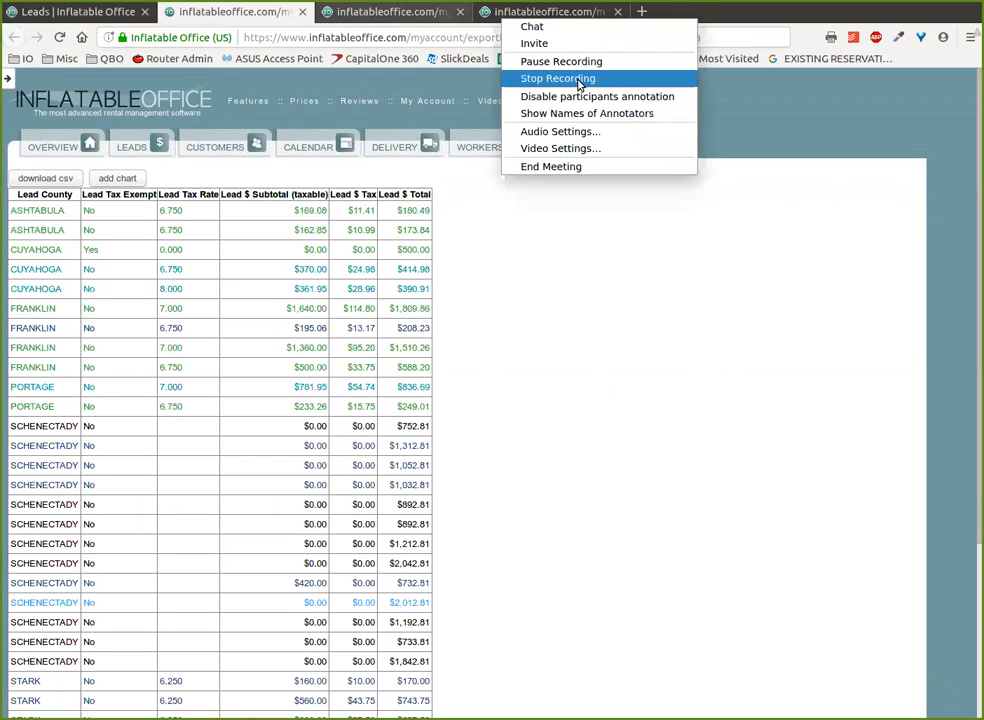